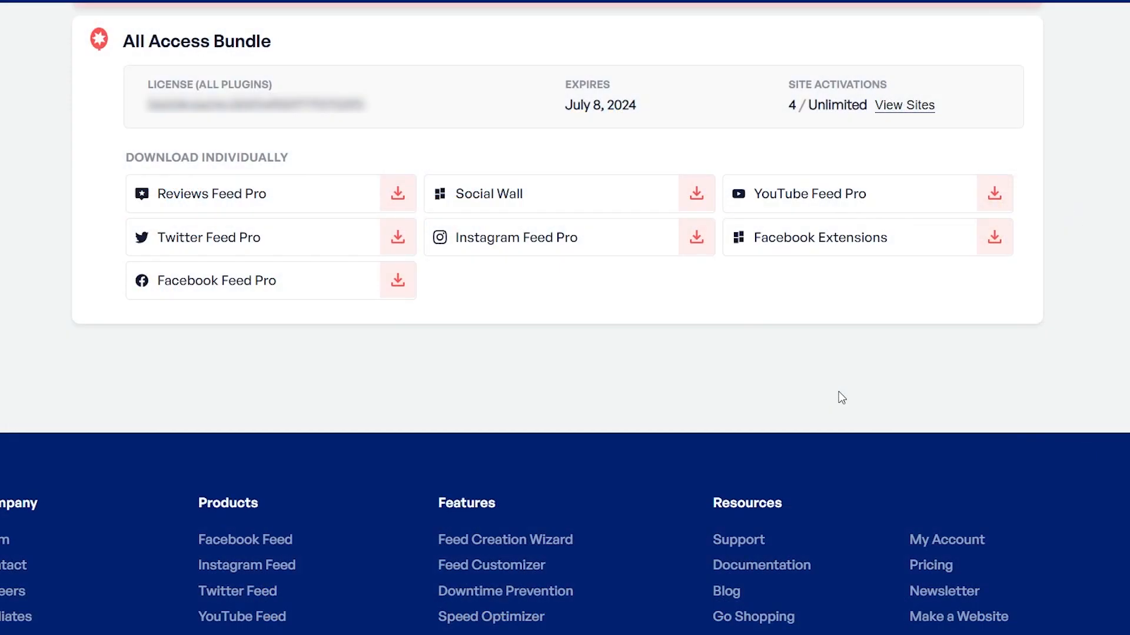
# Download Instagram Feed Pro, then upload its zip file to the WordPress site and activate the plugin
pyautogui.click(693, 233)
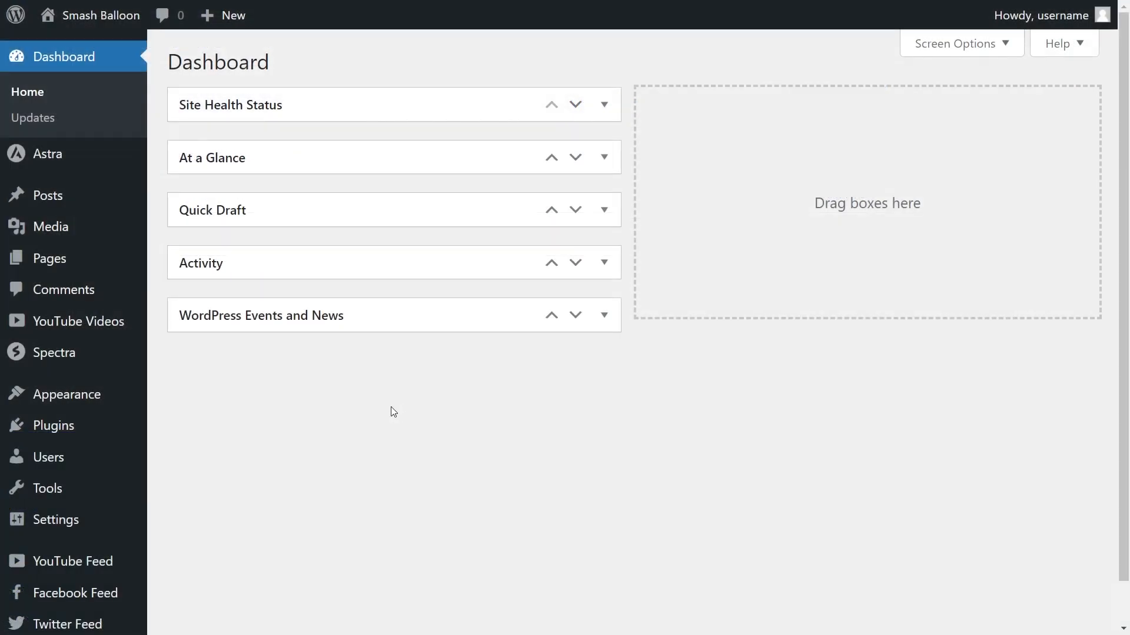
pyautogui.moveTo(68, 433)
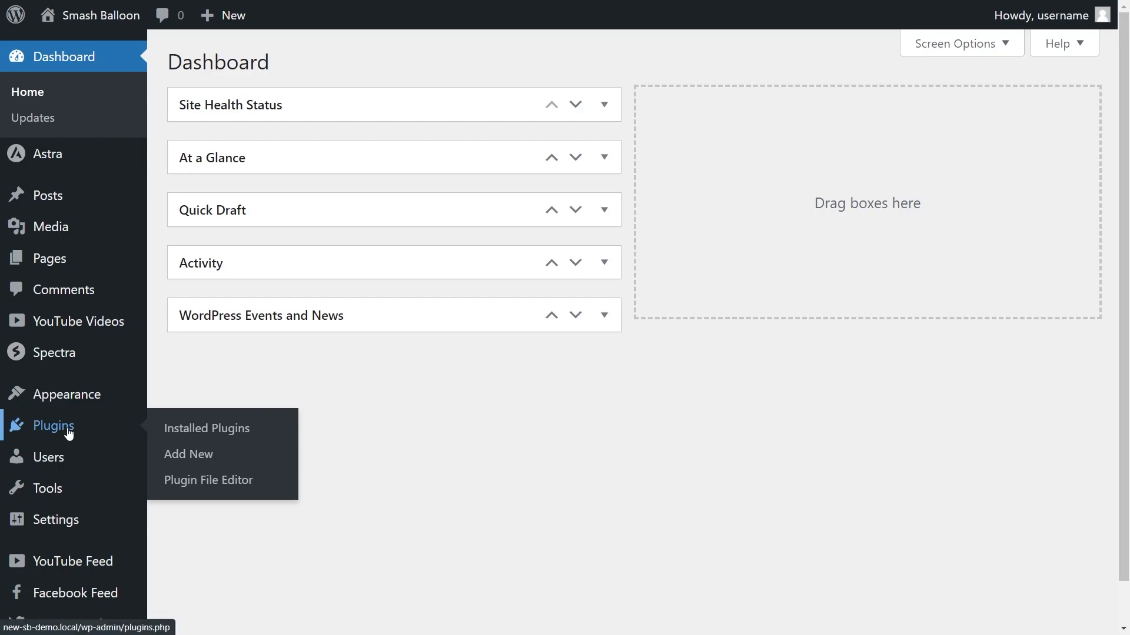
pyautogui.click(198, 458)
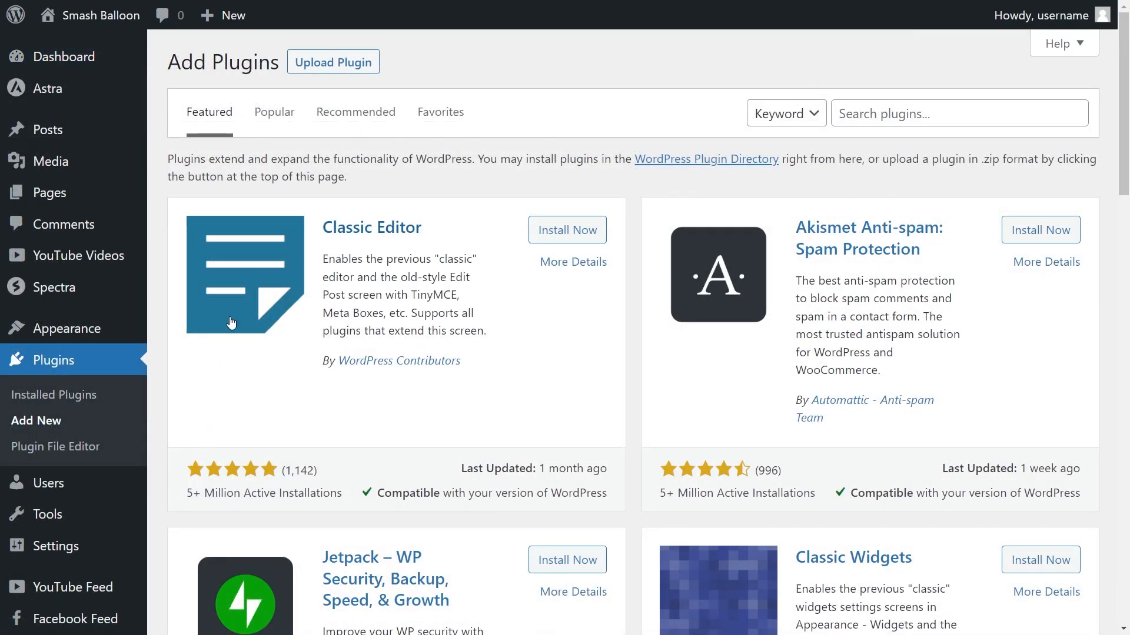
pyautogui.click(323, 70)
pyautogui.click(475, 219)
pyautogui.click(750, 229)
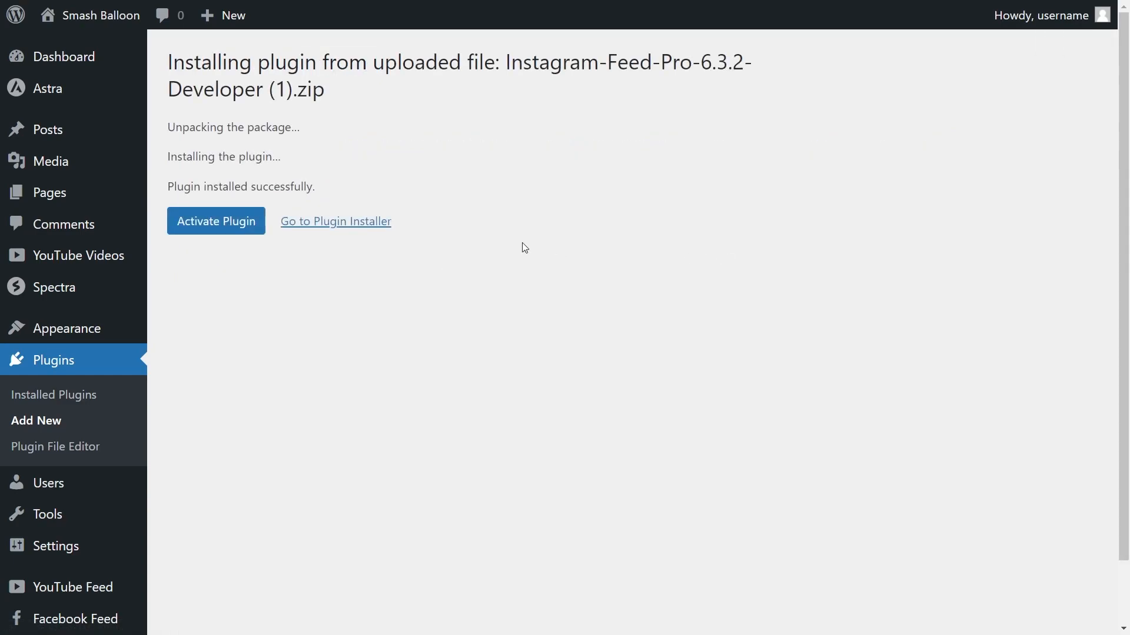
pyautogui.click(258, 222)
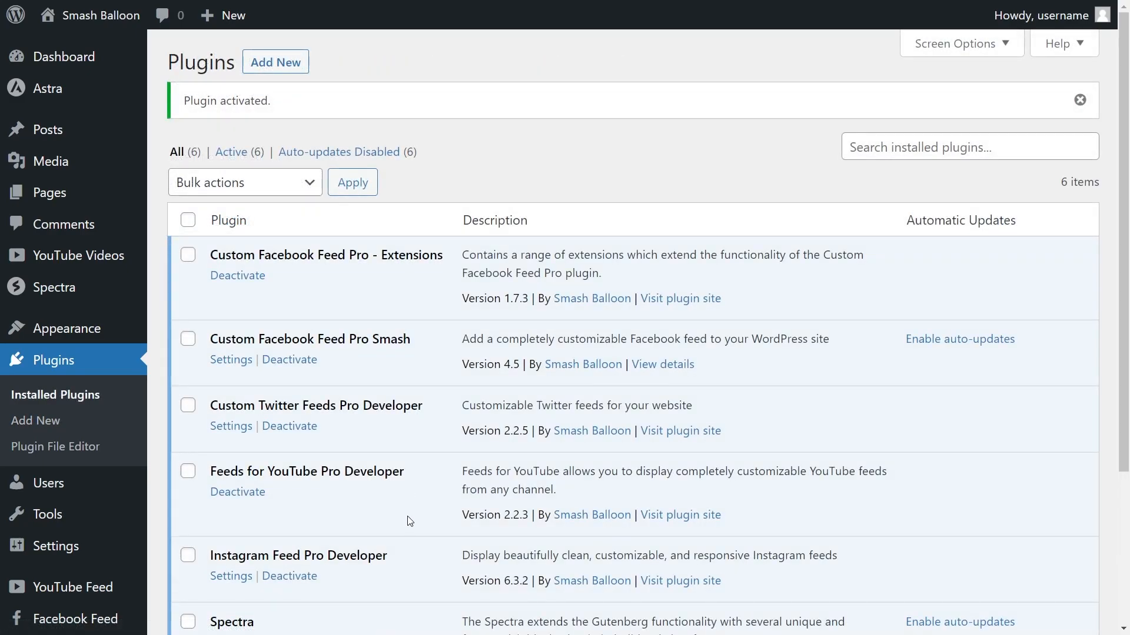
# Enter the license key in the Instagram Feed plugin's settings and activate the license
pyautogui.scroll(-3, 382, 518)
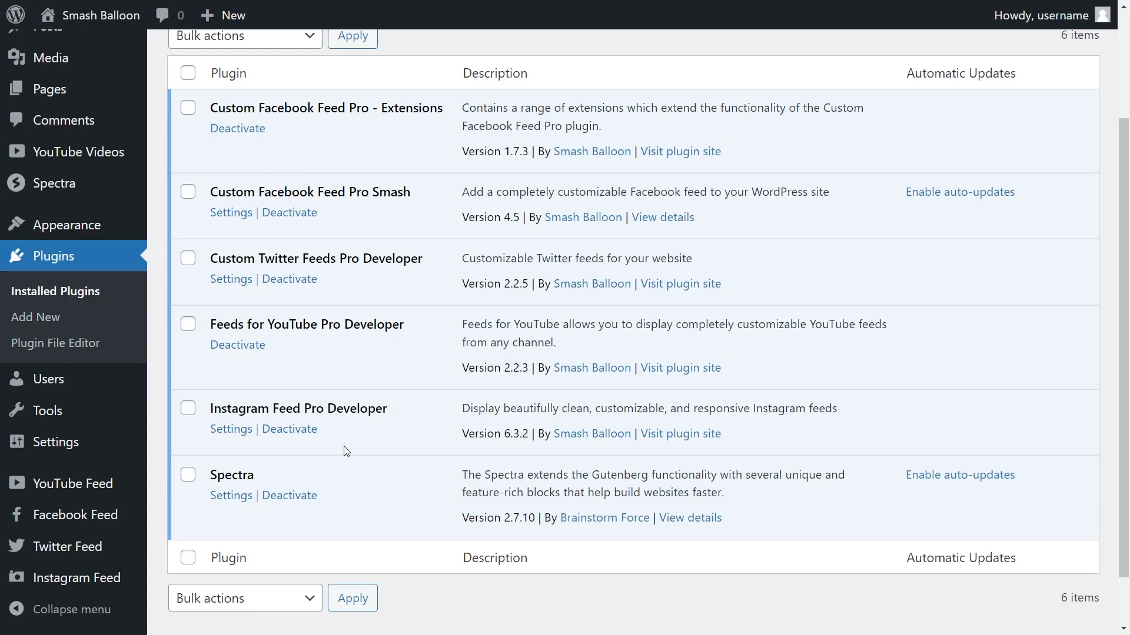
pyautogui.moveTo(106, 578)
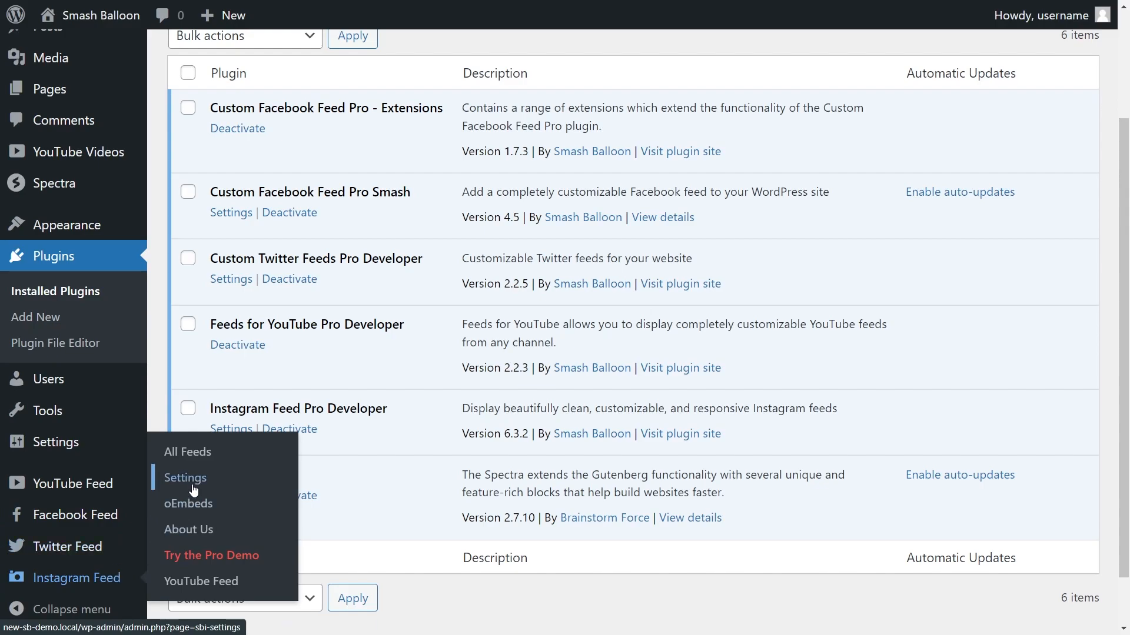
pyautogui.click(169, 484)
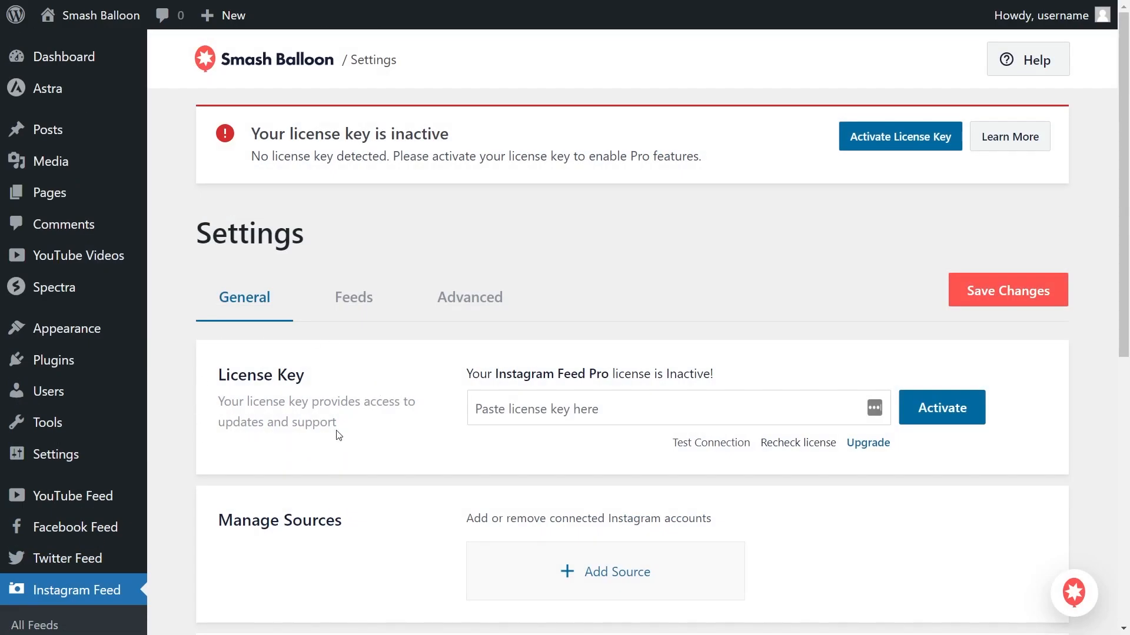
pyautogui.click(499, 408)
pyautogui.hotkey('ctrl', 'v')
pyautogui.click(953, 412)
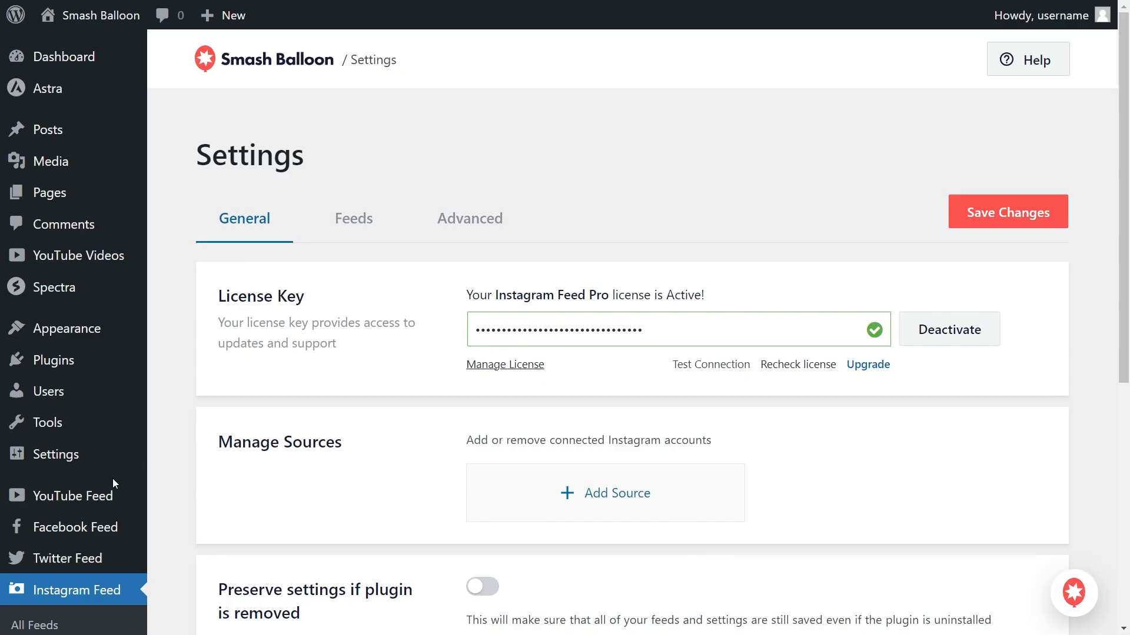
# Start a new Instagram feed using the User Timeline feed type
pyautogui.scroll(-1, 114, 479)
pyautogui.click(53, 518)
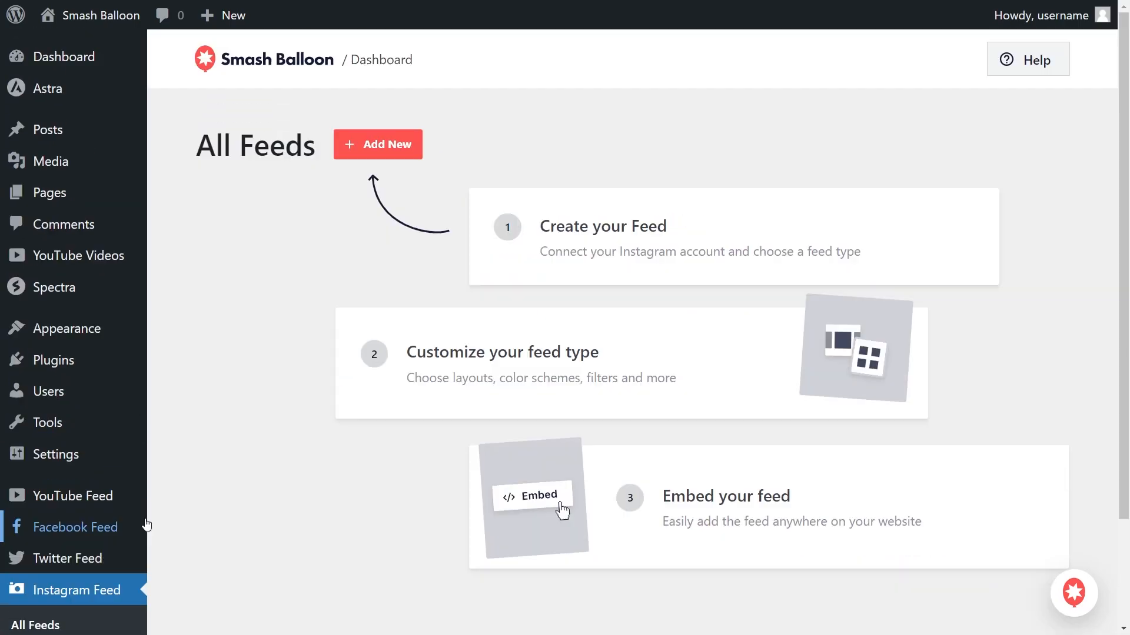
pyautogui.click(388, 147)
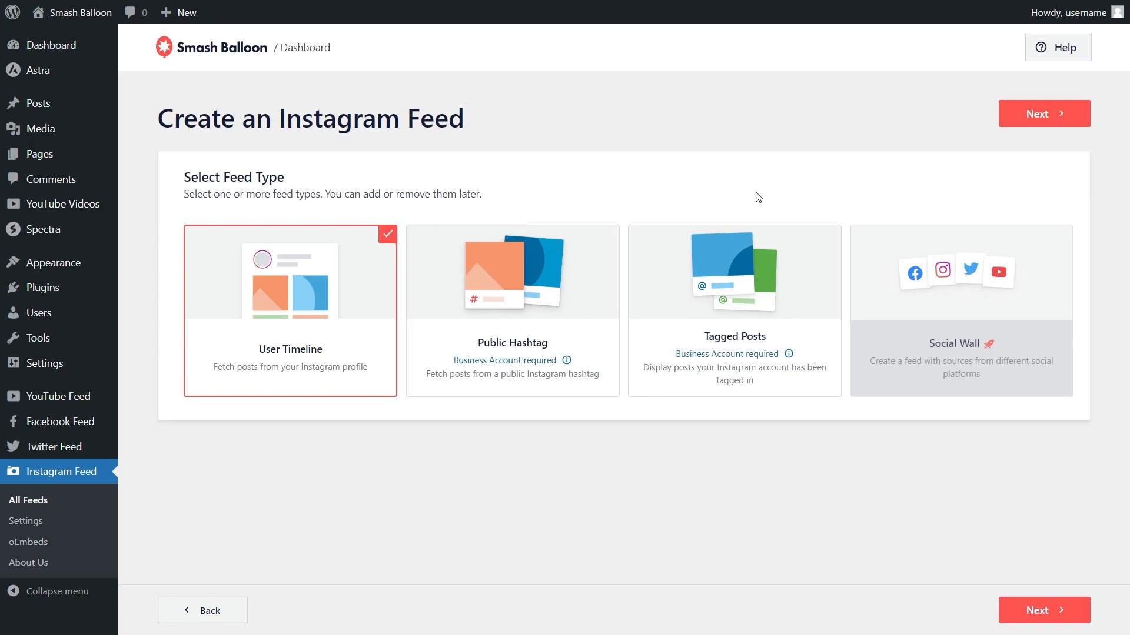
pyautogui.click(1030, 123)
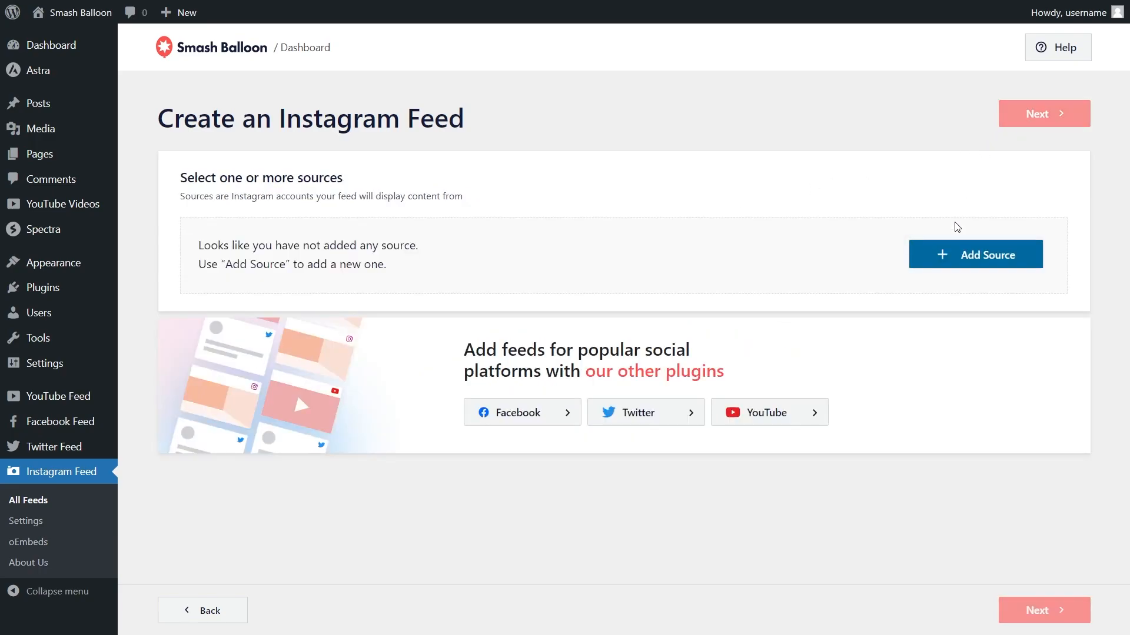
# Add a new source of the Business account type, answer No to a previously connected Facebook account, and begin connecting
pyautogui.click(962, 266)
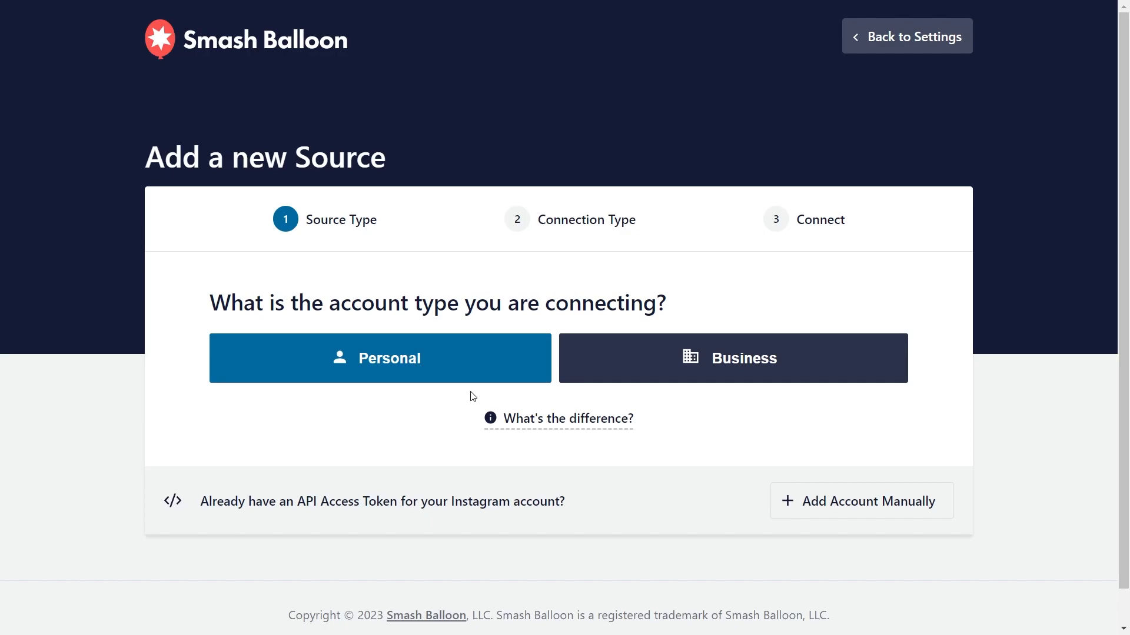
pyautogui.click(729, 374)
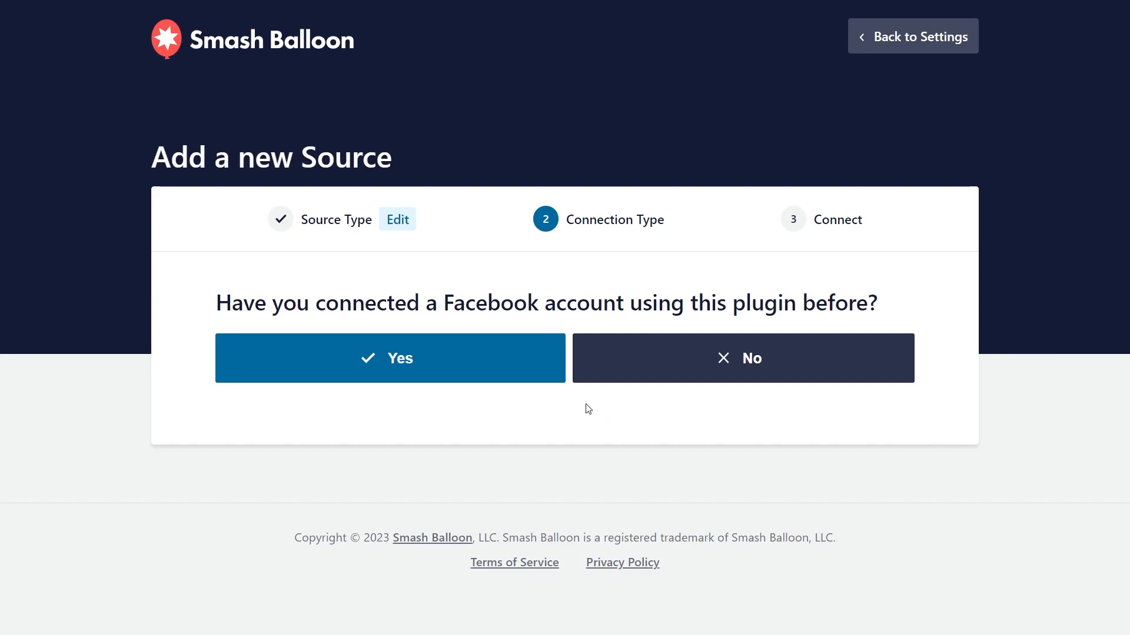
pyautogui.click(635, 370)
pyautogui.click(581, 371)
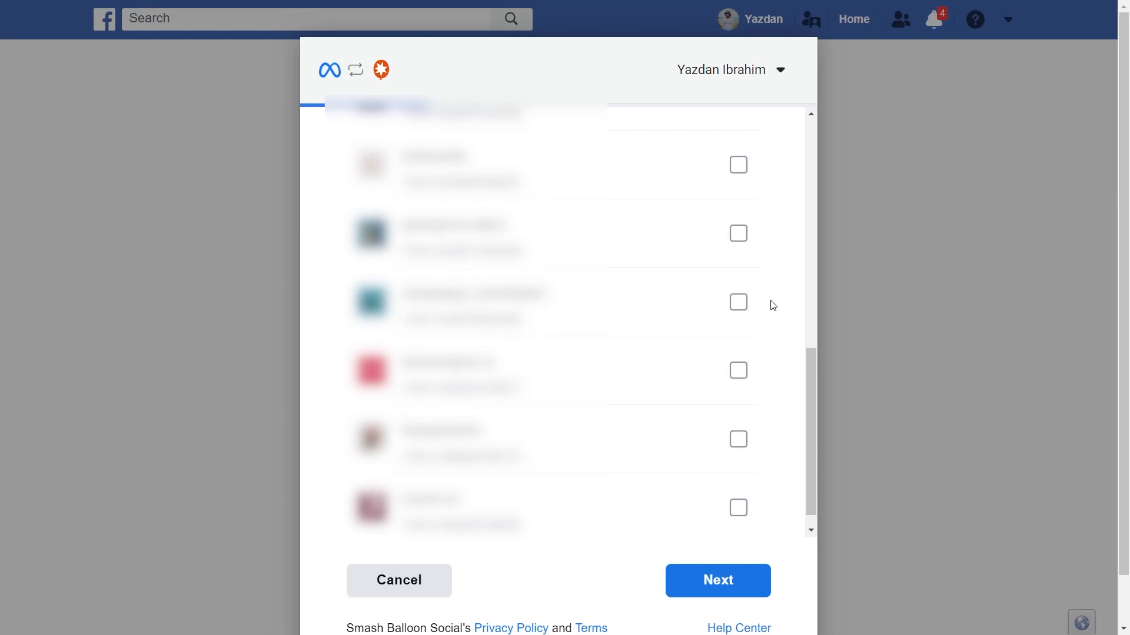
# Choose one Instagram account and one Facebook Page, grant Smash Balloon Social all permissions, and confirm ownership of the domain
pyautogui.click(739, 235)
pyautogui.click(719, 593)
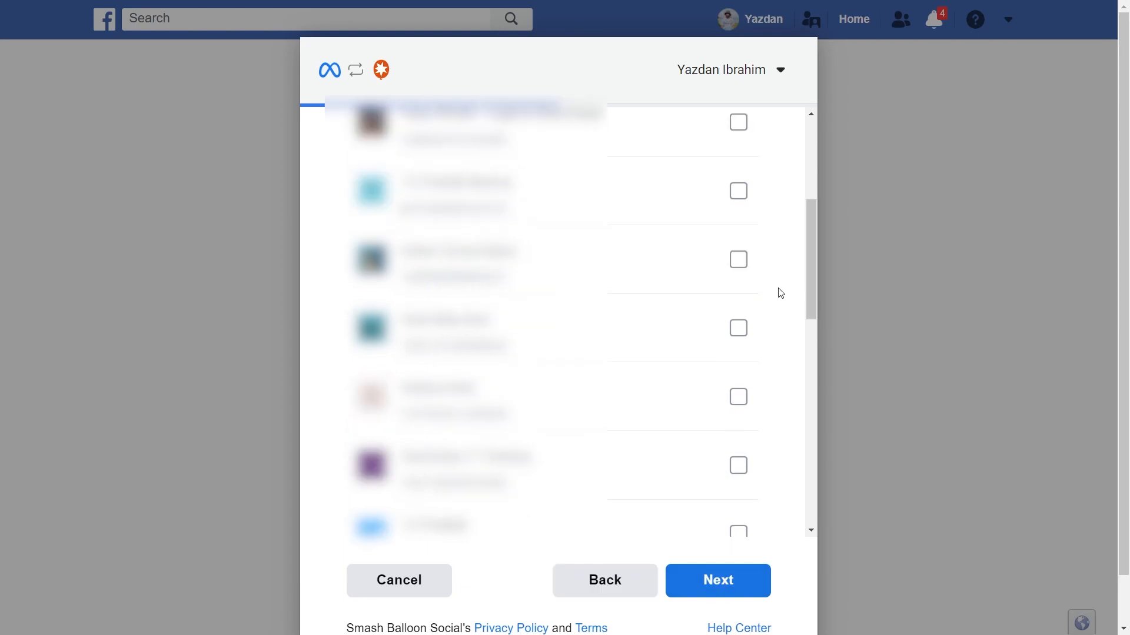
pyautogui.click(739, 260)
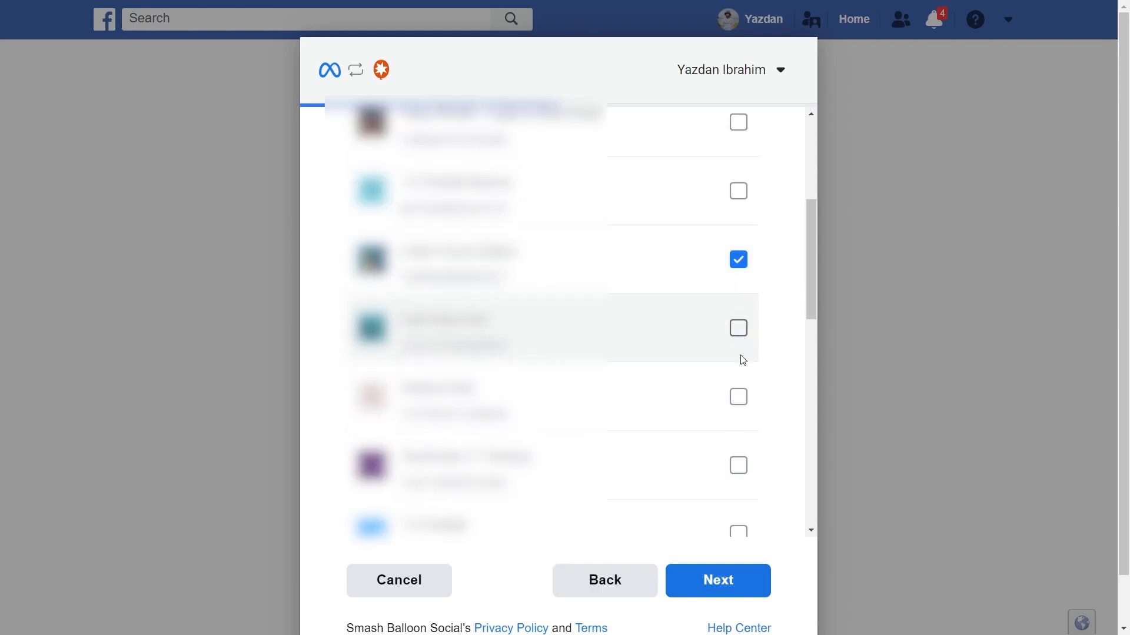
pyautogui.click(724, 586)
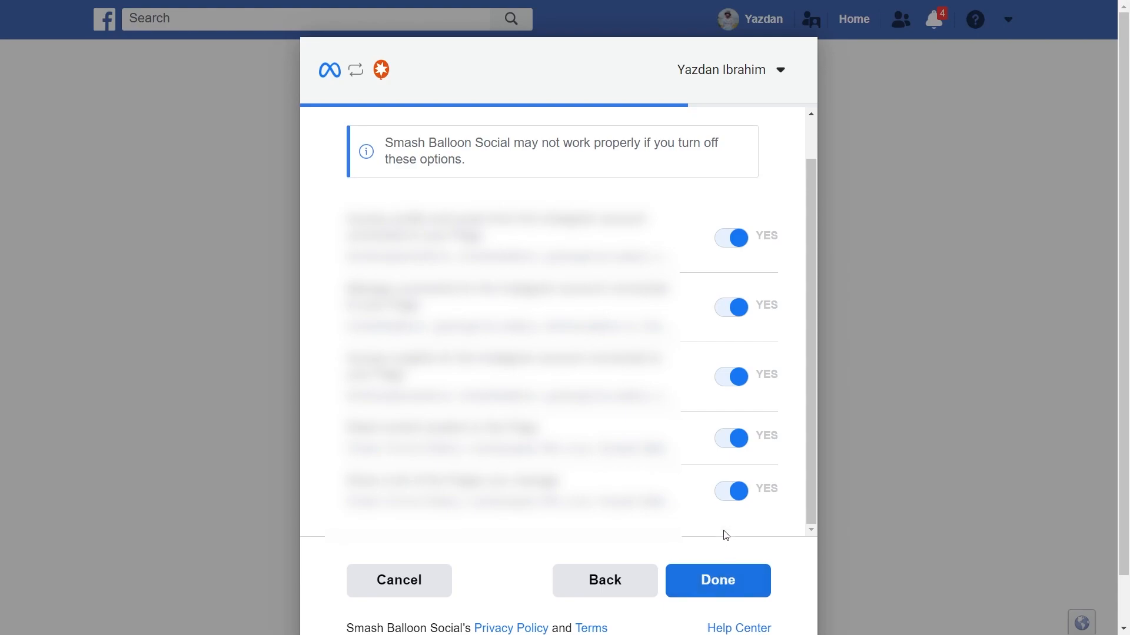
pyautogui.click(719, 584)
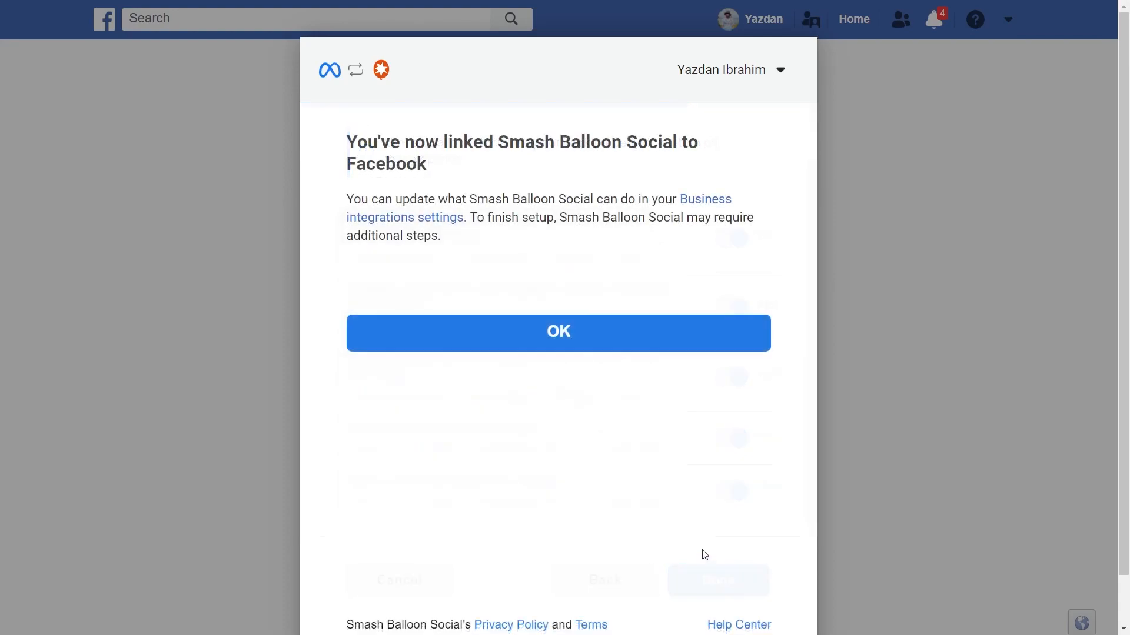
pyautogui.click(615, 348)
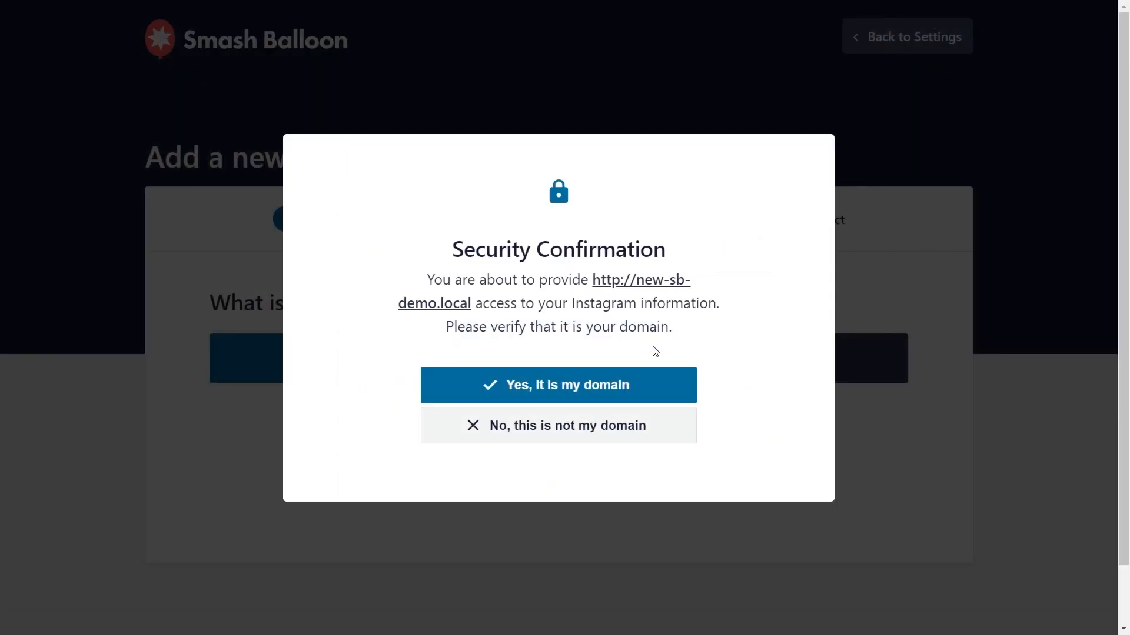
pyautogui.click(607, 390)
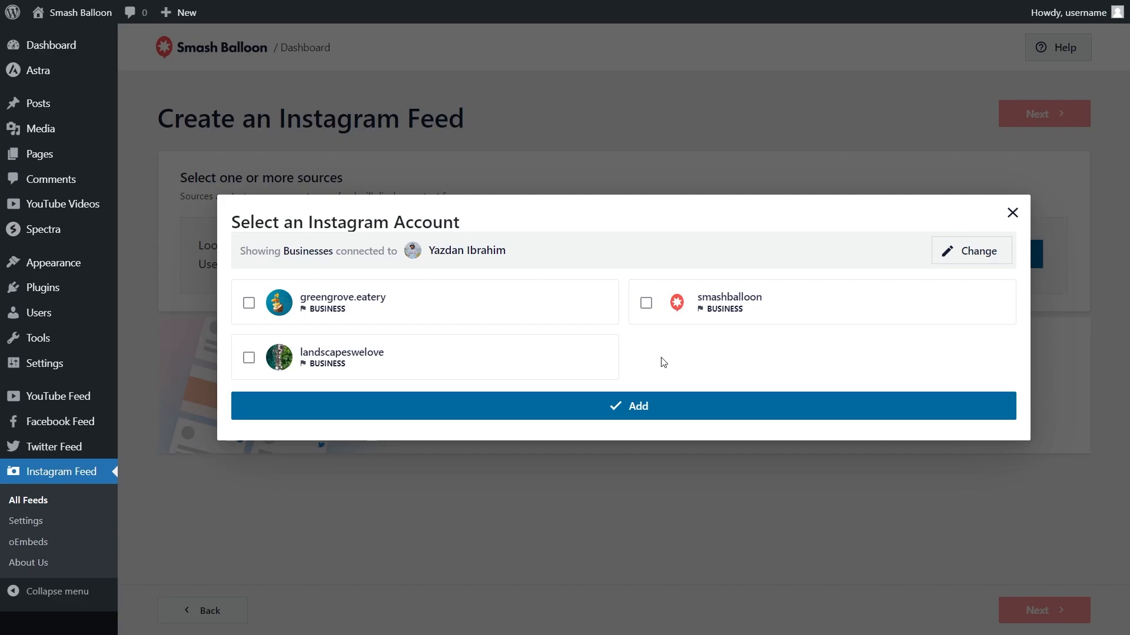
# Add the greengrove.eatery business account as a source and select it for the new feed
pyautogui.click(577, 312)
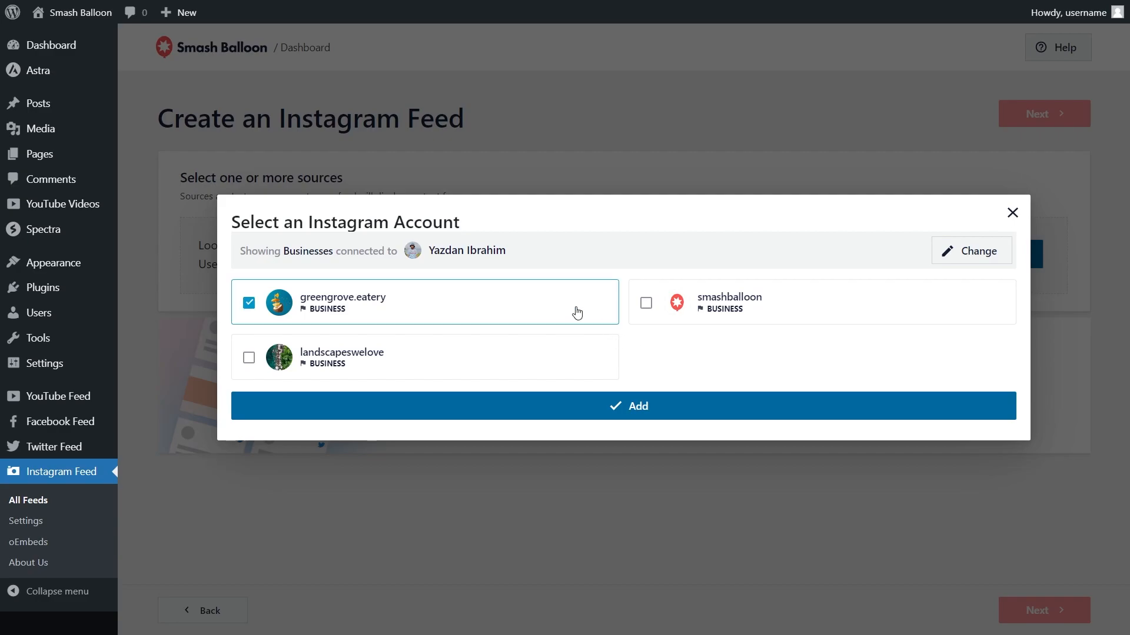
pyautogui.click(643, 405)
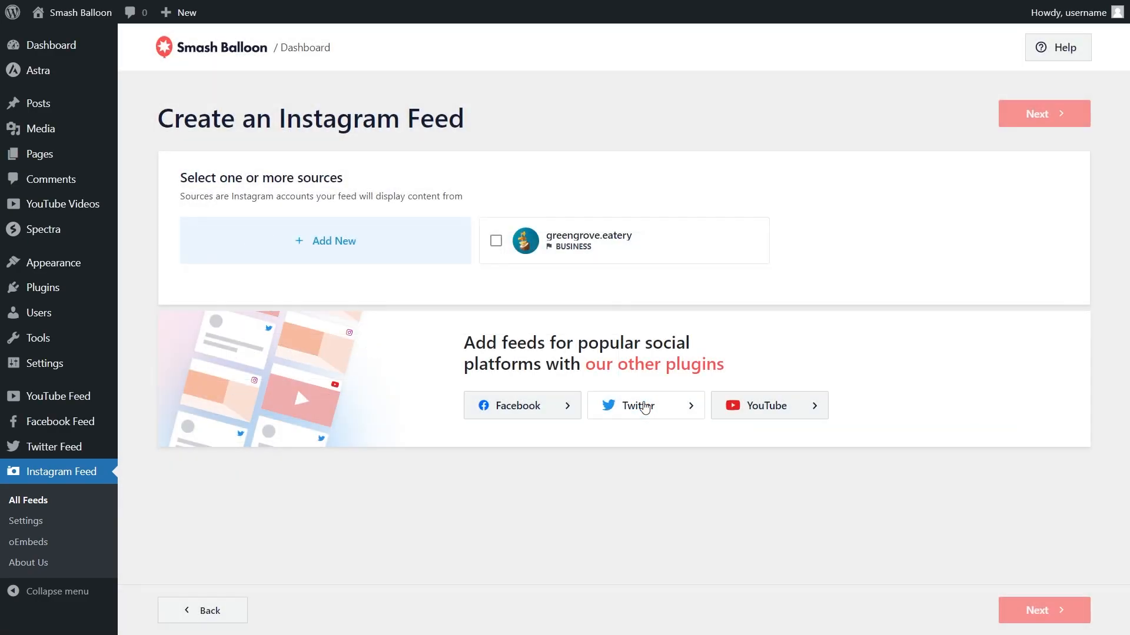
pyautogui.click(626, 257)
pyautogui.click(1039, 113)
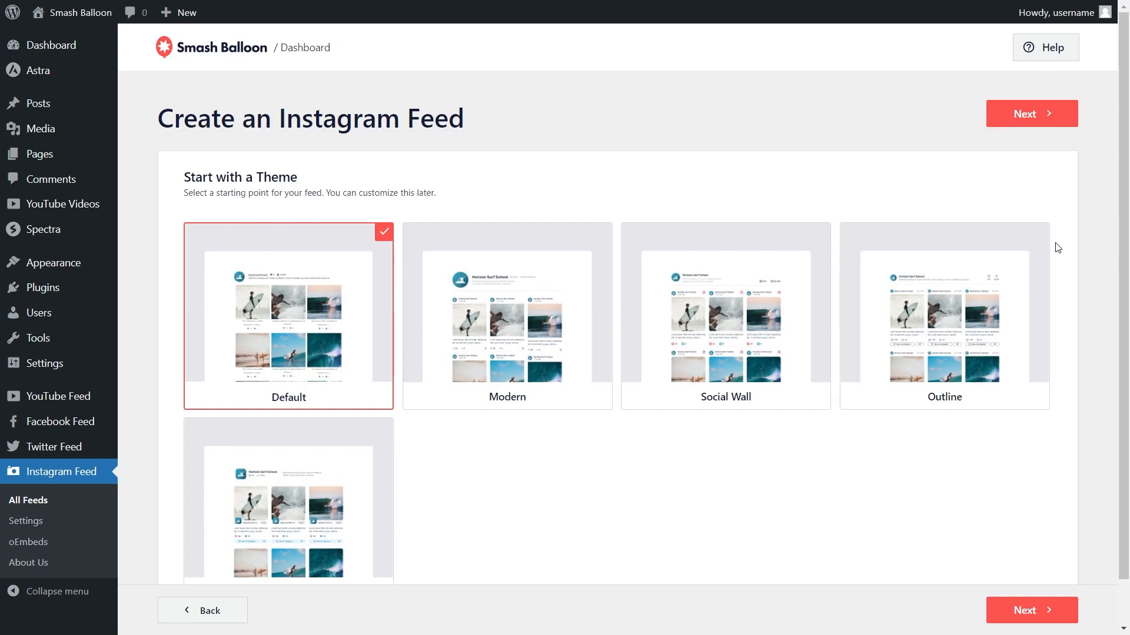
# Choose the Modern theme for the feed and continue to the template selection
pyautogui.scroll(-1, 1054, 248)
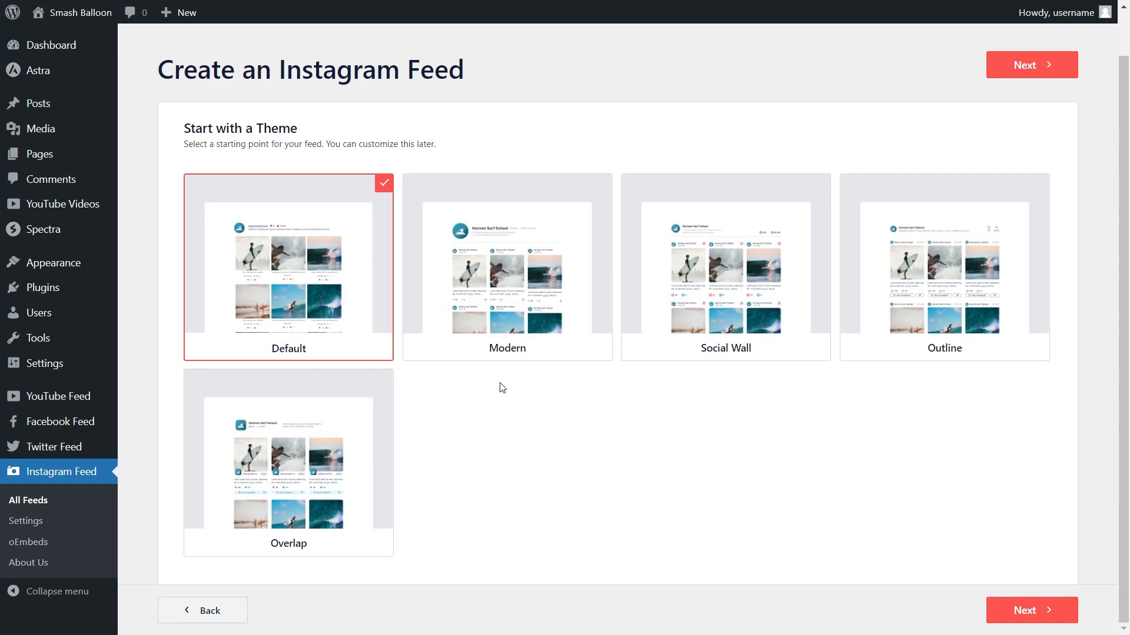
pyautogui.click(537, 349)
pyautogui.click(1026, 68)
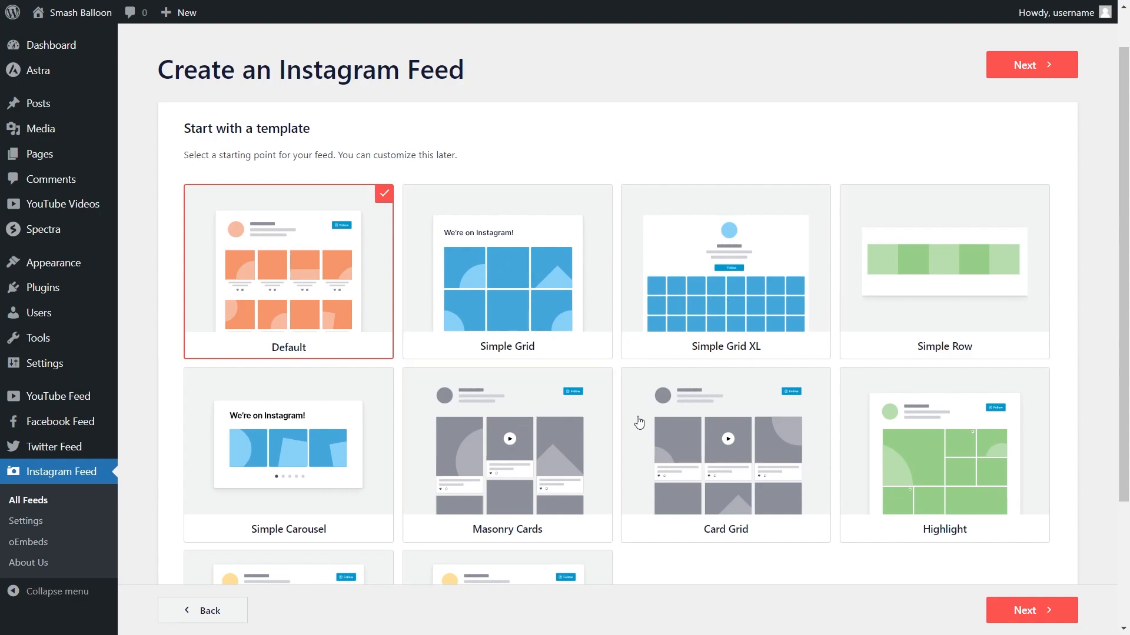
# Choose the Highlight template and create the feed
pyautogui.scroll(-1, 1003, 419)
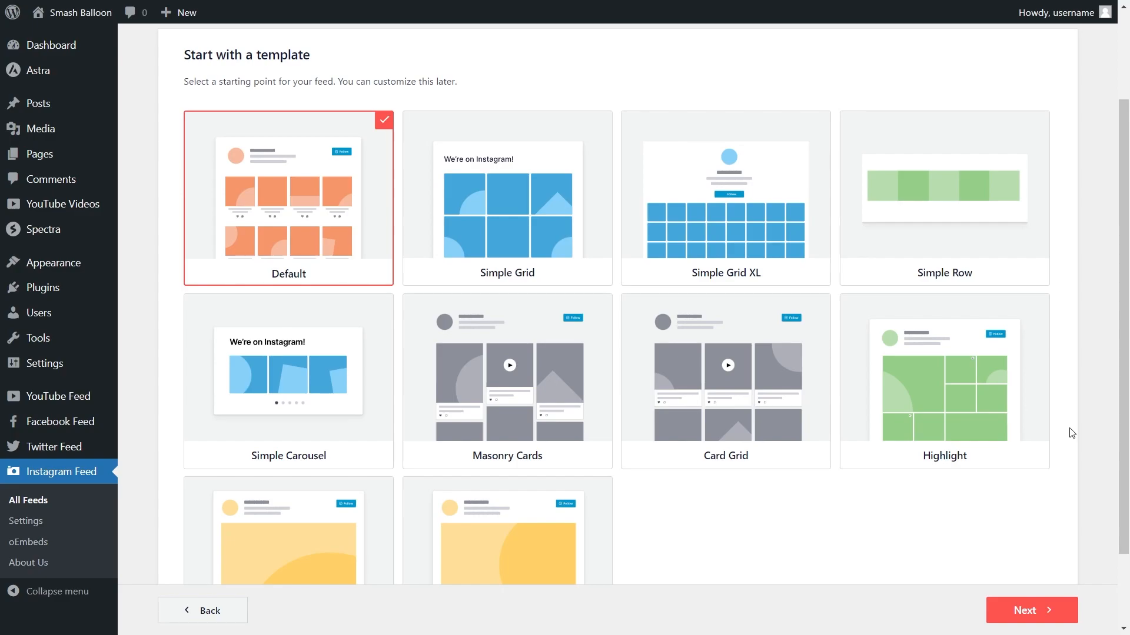
pyautogui.click(1001, 411)
pyautogui.click(1045, 614)
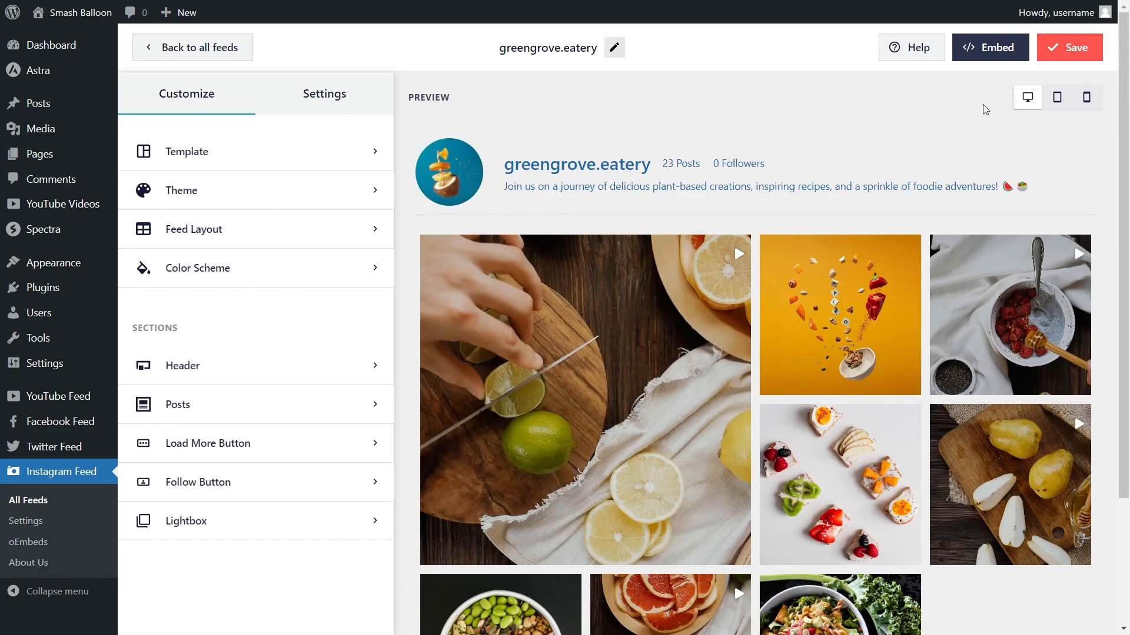
# Look over the feed preview and open the Feed Layout settings
pyautogui.scroll(-3, 1103, 177)
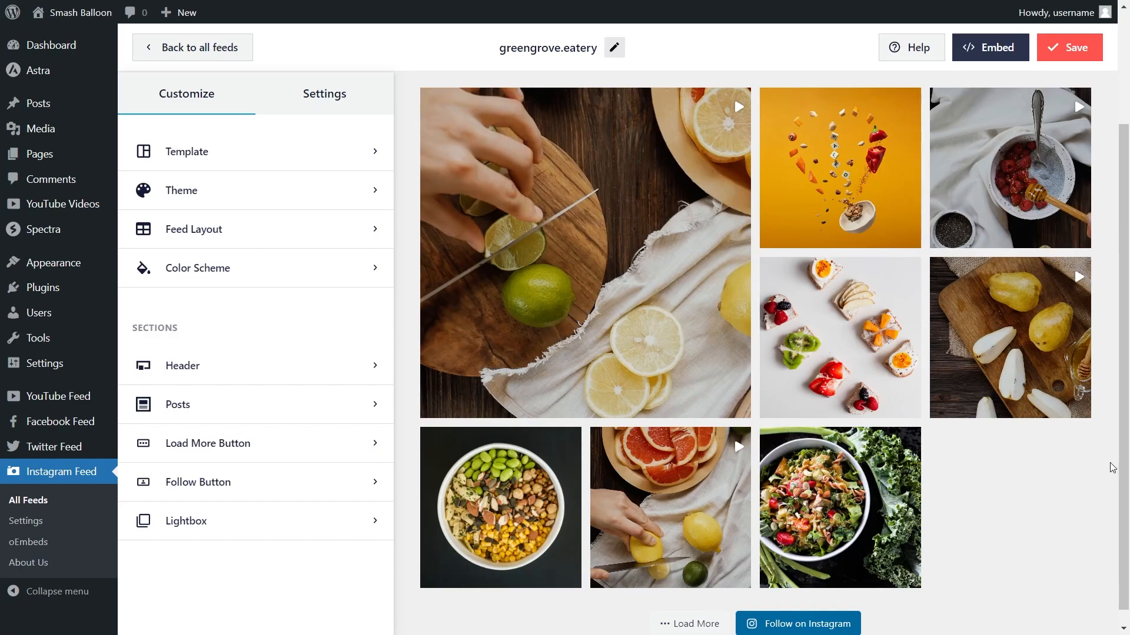
pyautogui.scroll(3, 1112, 468)
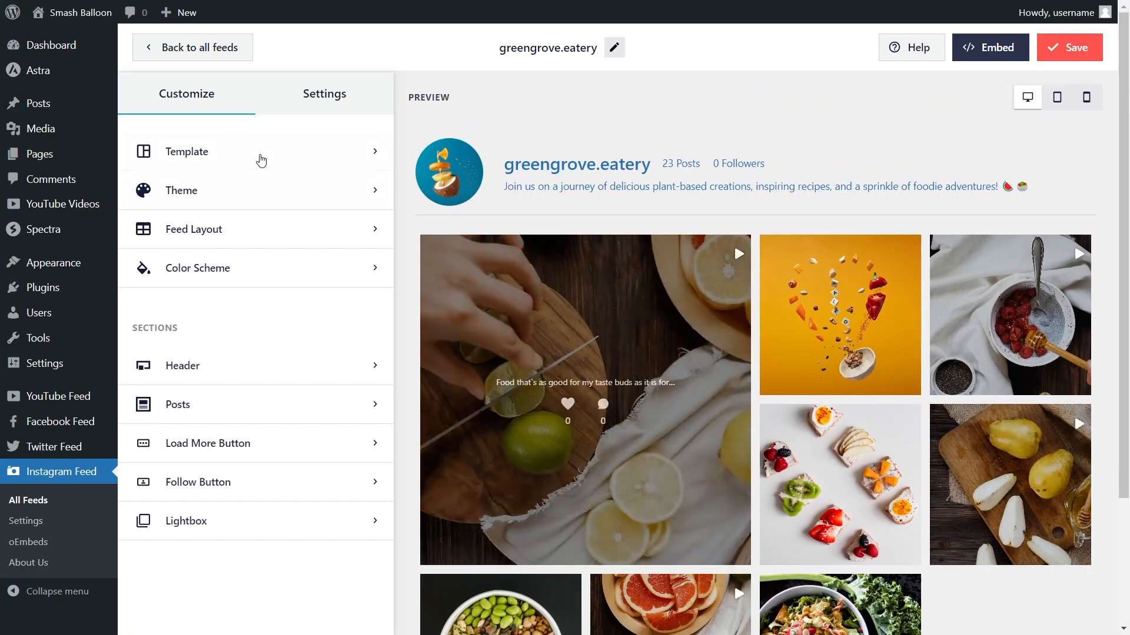
pyautogui.click(242, 229)
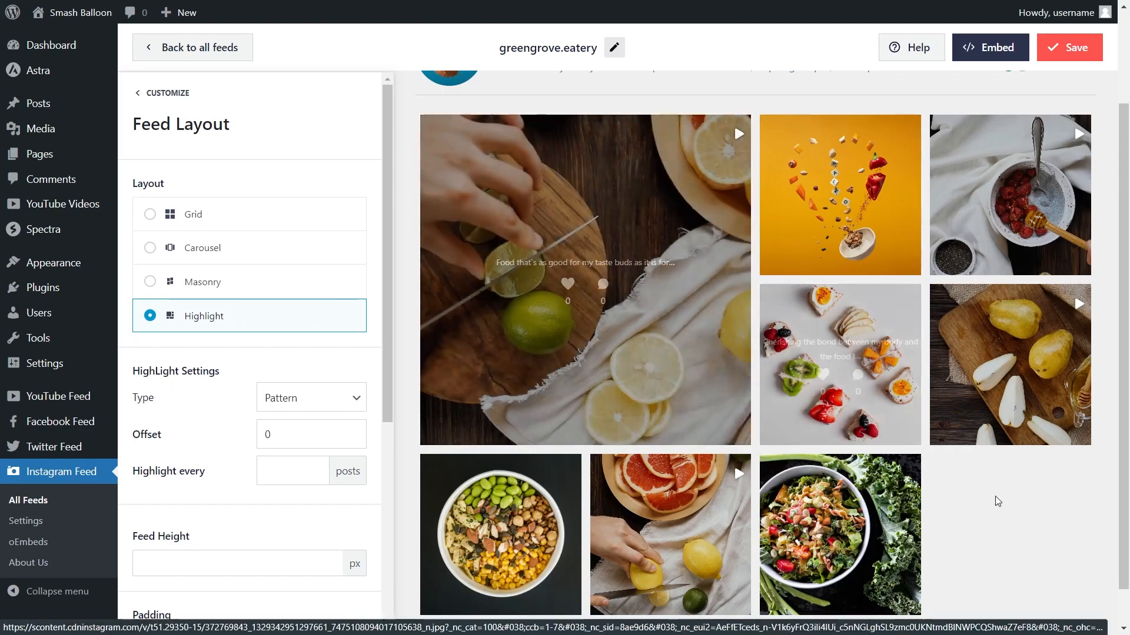
# Try the Masonry and Carousel layouts and view the second page of the carousel preview
pyautogui.click(282, 282)
pyautogui.click(286, 256)
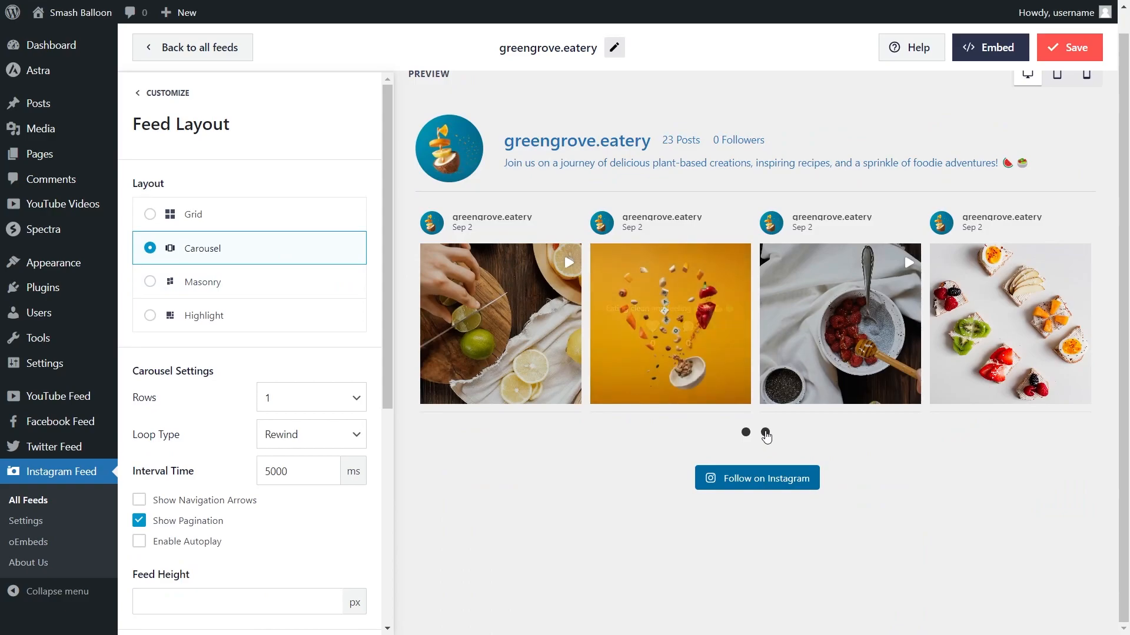
pyautogui.click(765, 433)
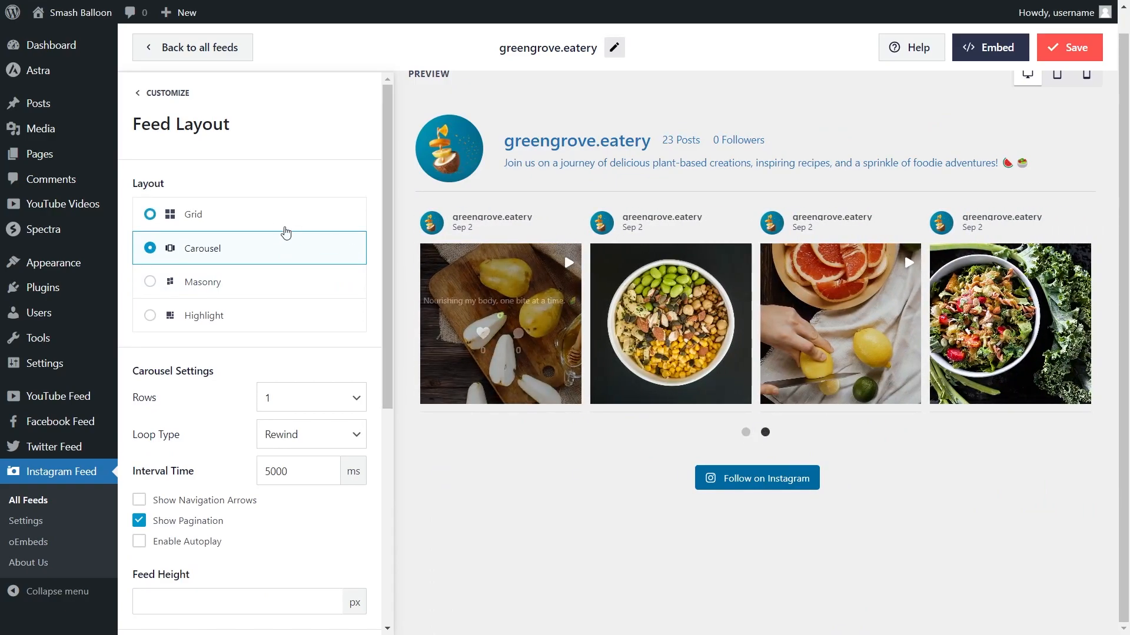
# Set the feed's layout to Grid
pyautogui.click(274, 229)
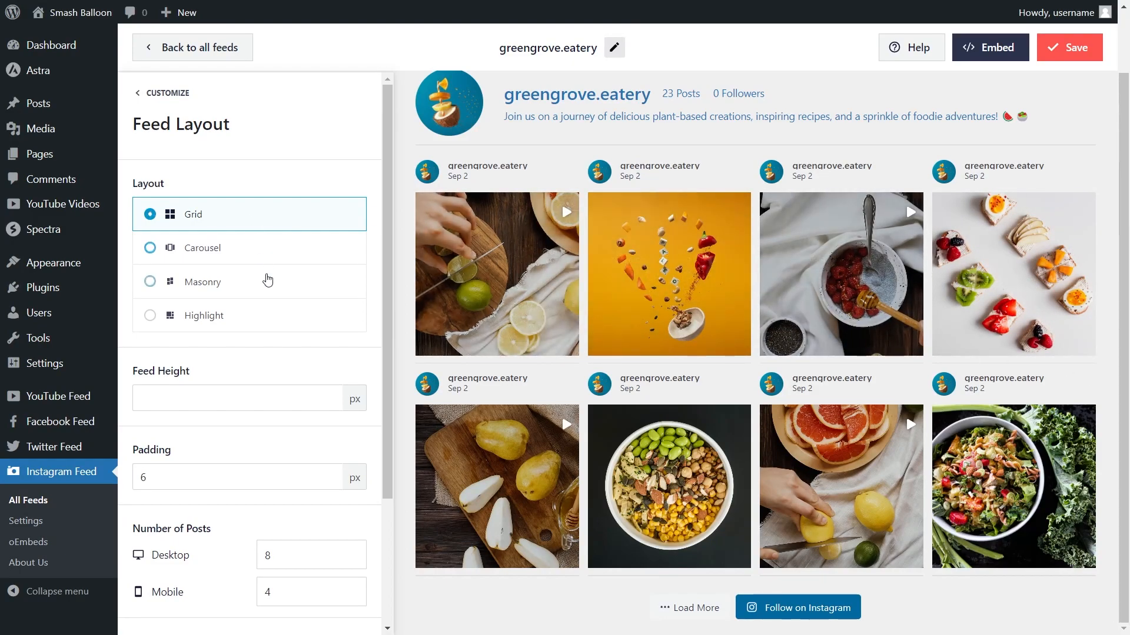
pyautogui.scroll(-1, 260, 357)
pyautogui.scroll(-1, 259, 357)
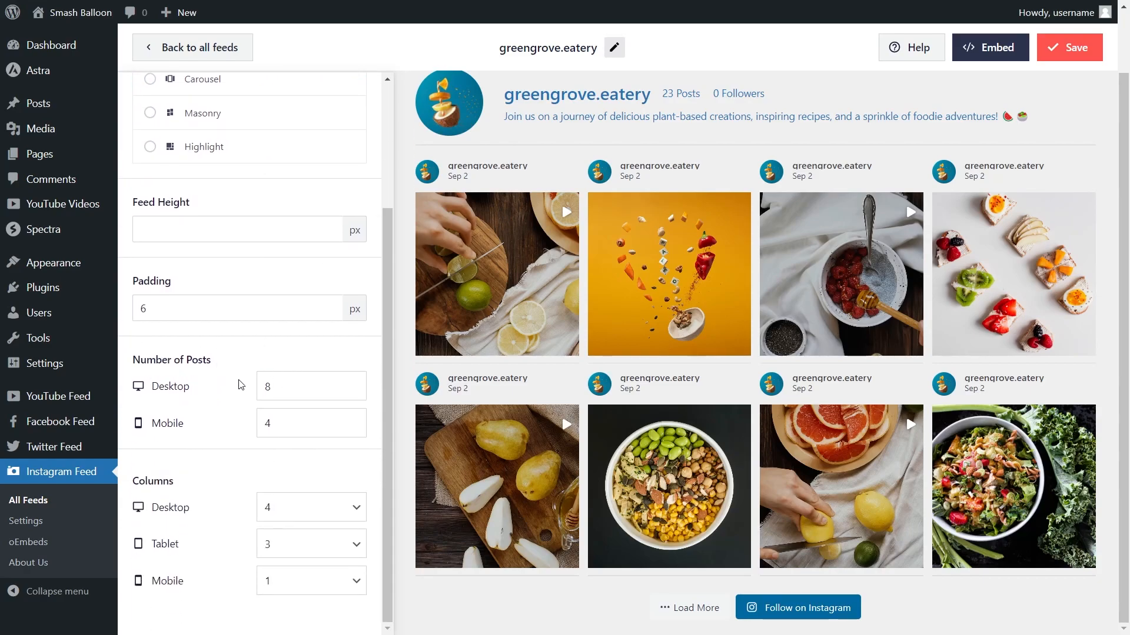
# Set the feed's number of posts on desktop to 9 and check the updated preview
pyautogui.moveTo(292, 390); pyautogui.dragTo(268, 386)
pyautogui.write('9')
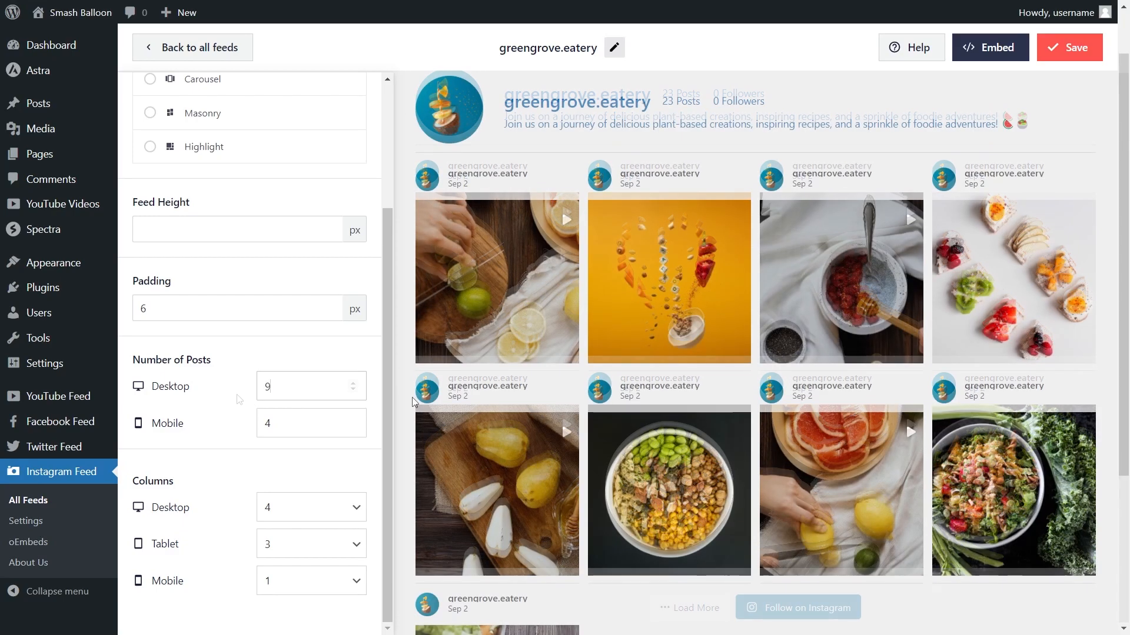
pyautogui.scroll(-3, 605, 547)
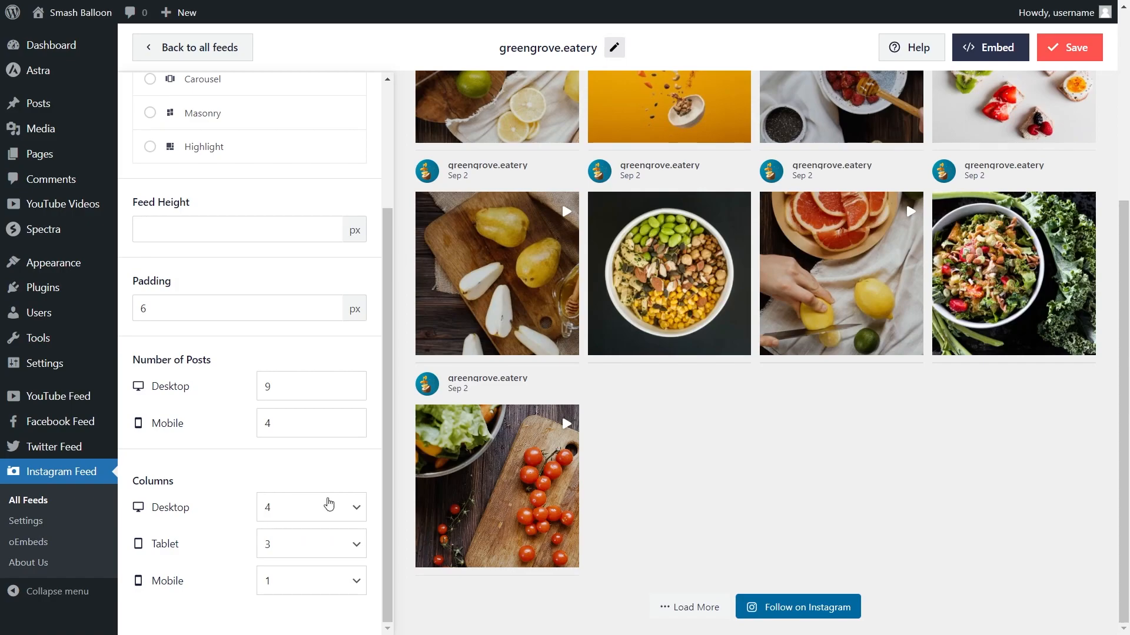
# Set the feed's desktop columns to 3 and save the feed
pyautogui.click(325, 509)
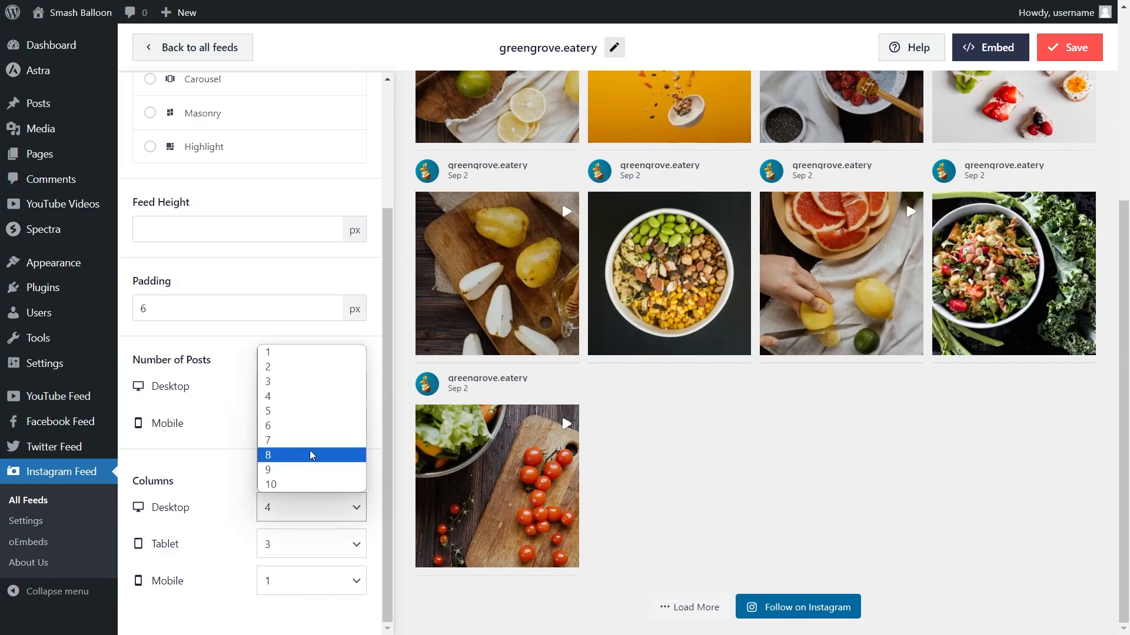
pyautogui.click(302, 381)
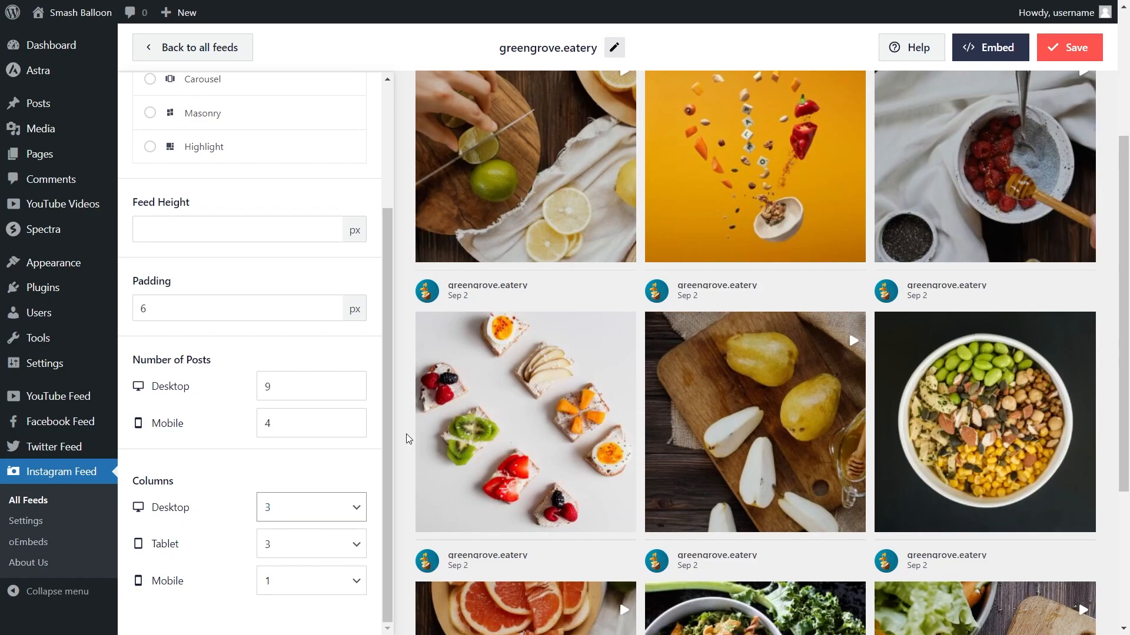
pyautogui.click(1069, 47)
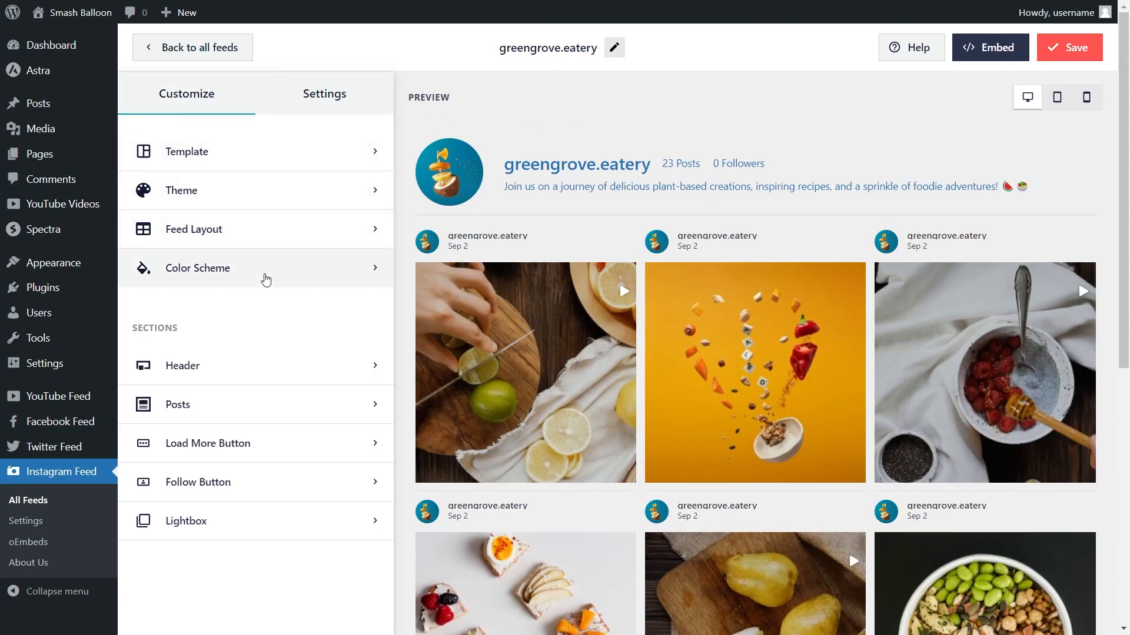
# Try the Light and Dark color schemes on the feed
pyautogui.click(265, 278)
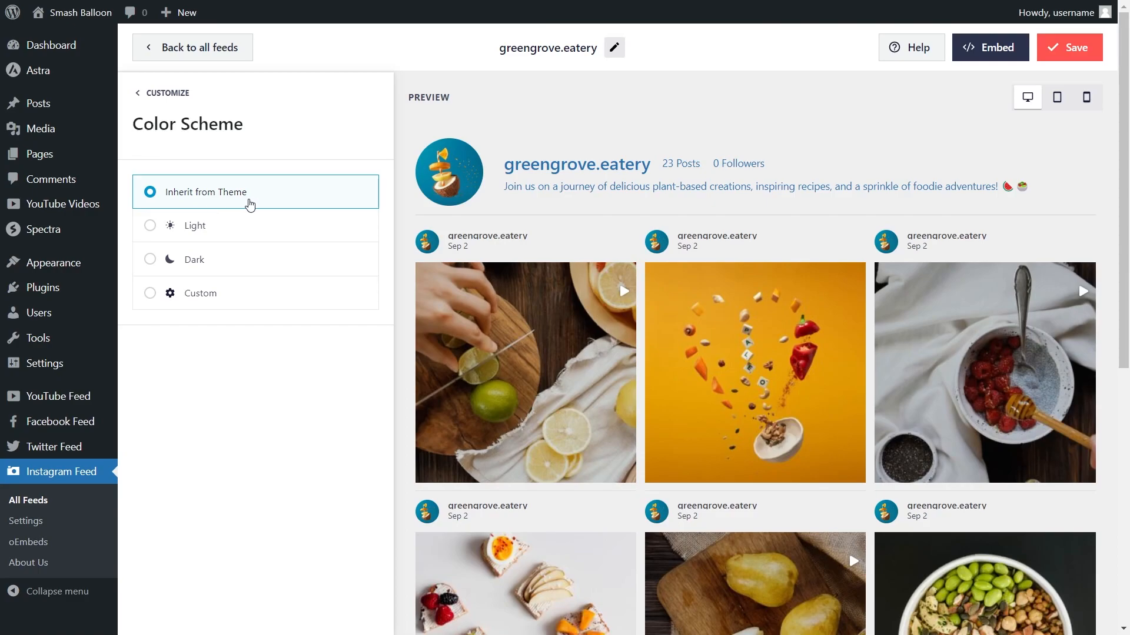
pyautogui.click(235, 229)
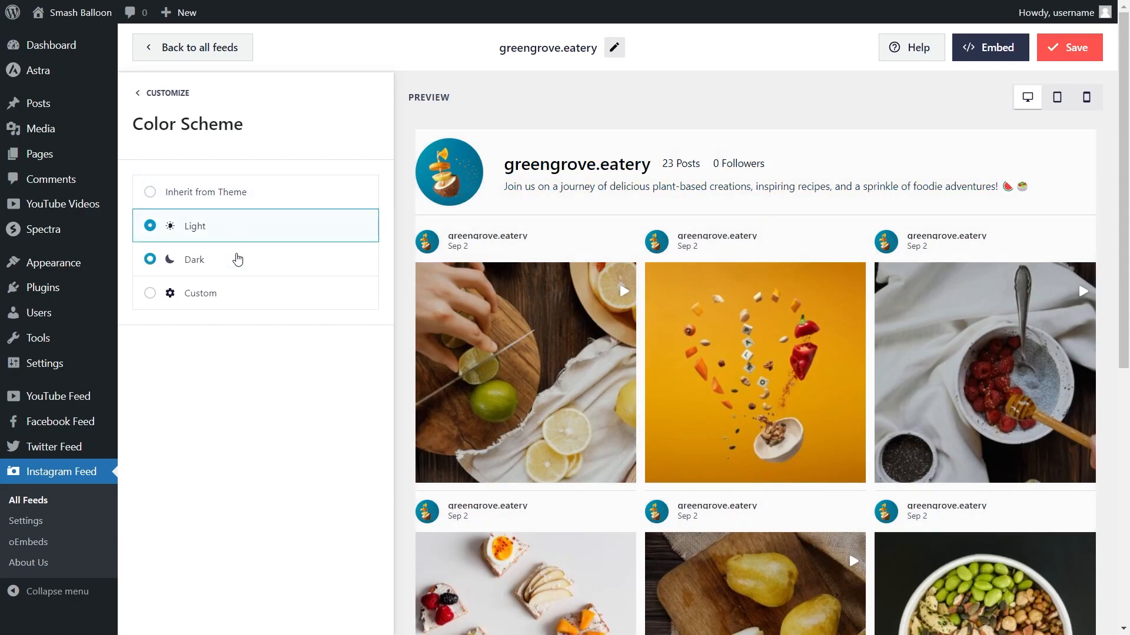
pyautogui.click(238, 259)
# Try a Custom color scheme with red, yellow and green backgrounds from the preset swatches
pyautogui.click(239, 293)
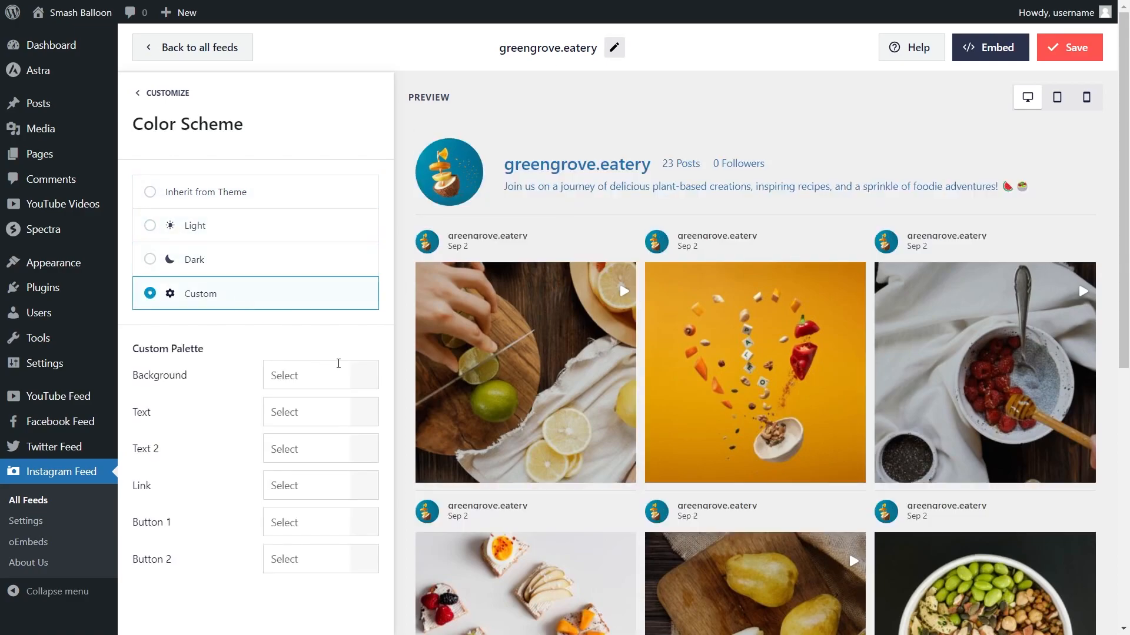
pyautogui.click(360, 381)
pyautogui.click(255, 581)
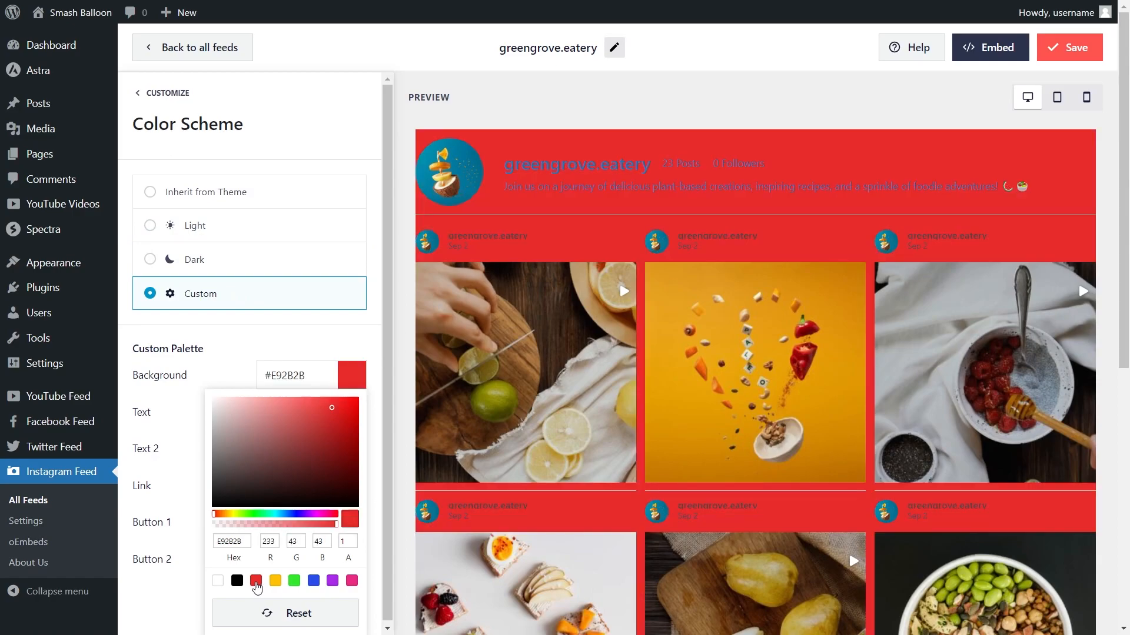
pyautogui.click(275, 581)
pyautogui.click(294, 581)
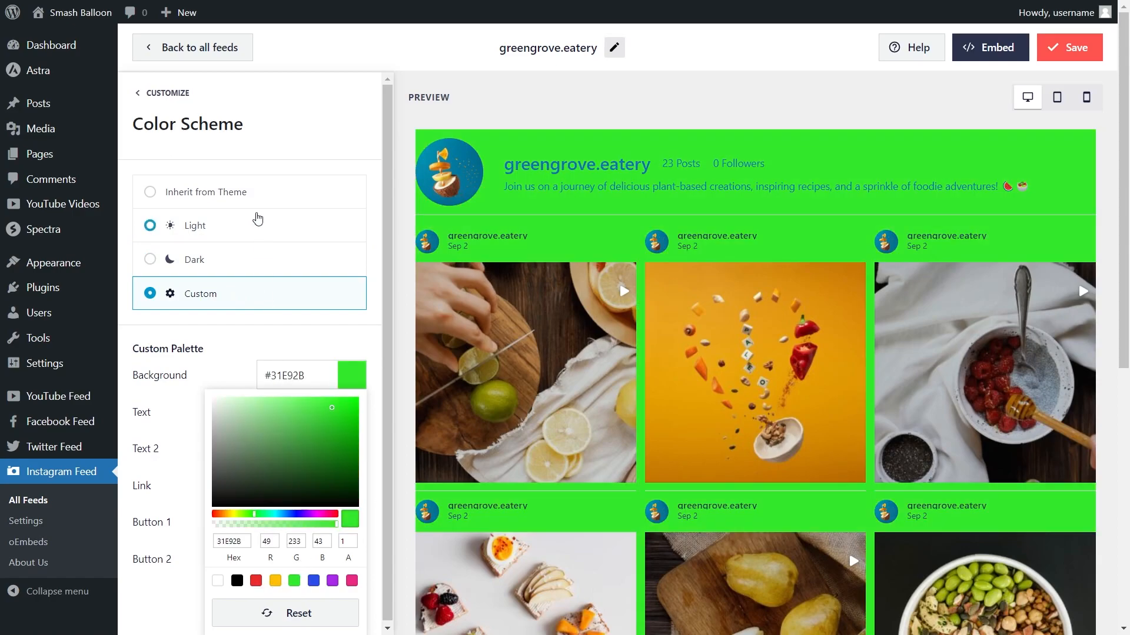
# Set the feed's color scheme to Inherit from Theme and save the feed
pyautogui.click(255, 198)
pyautogui.click(1065, 44)
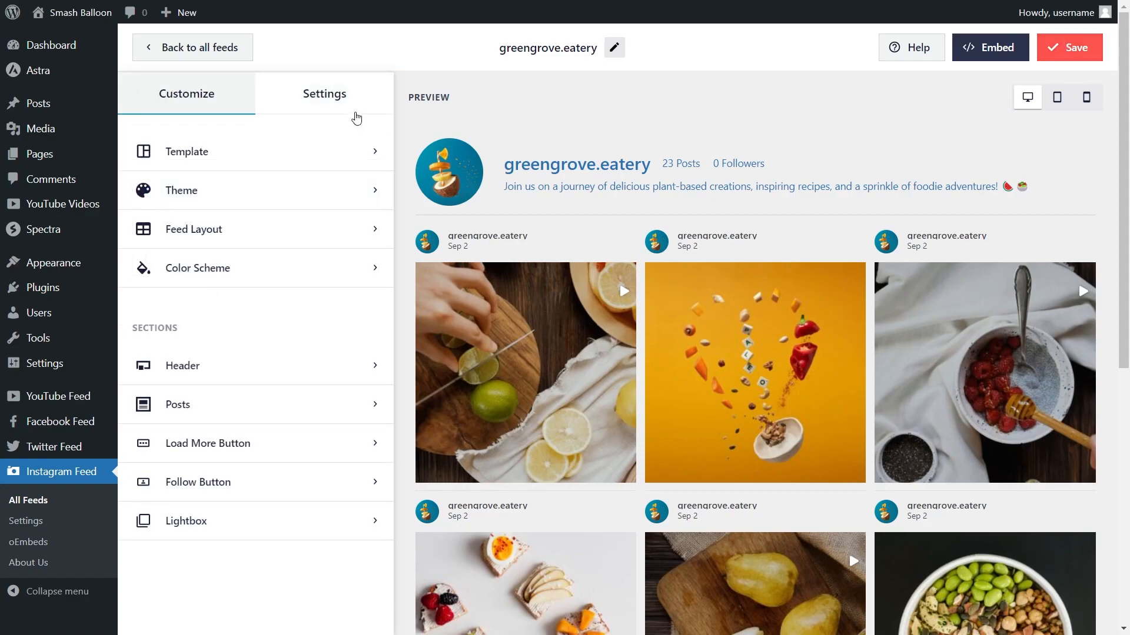
# Enable feed moderation in Allow List mode and approve the first three posts
pyautogui.click(355, 112)
pyautogui.click(261, 204)
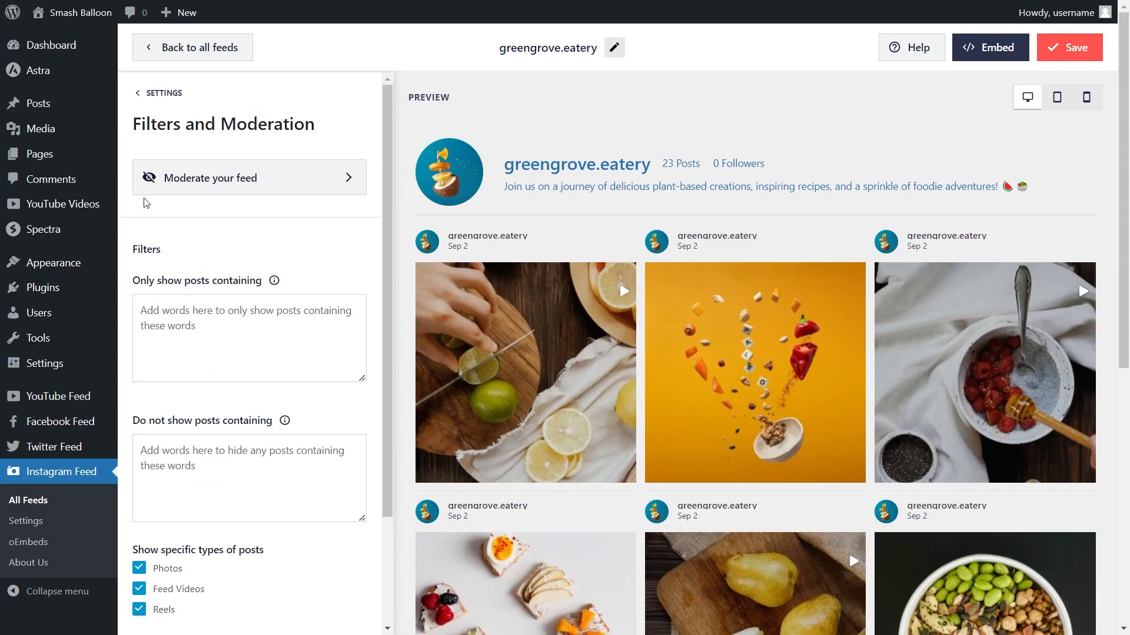
pyautogui.click(290, 187)
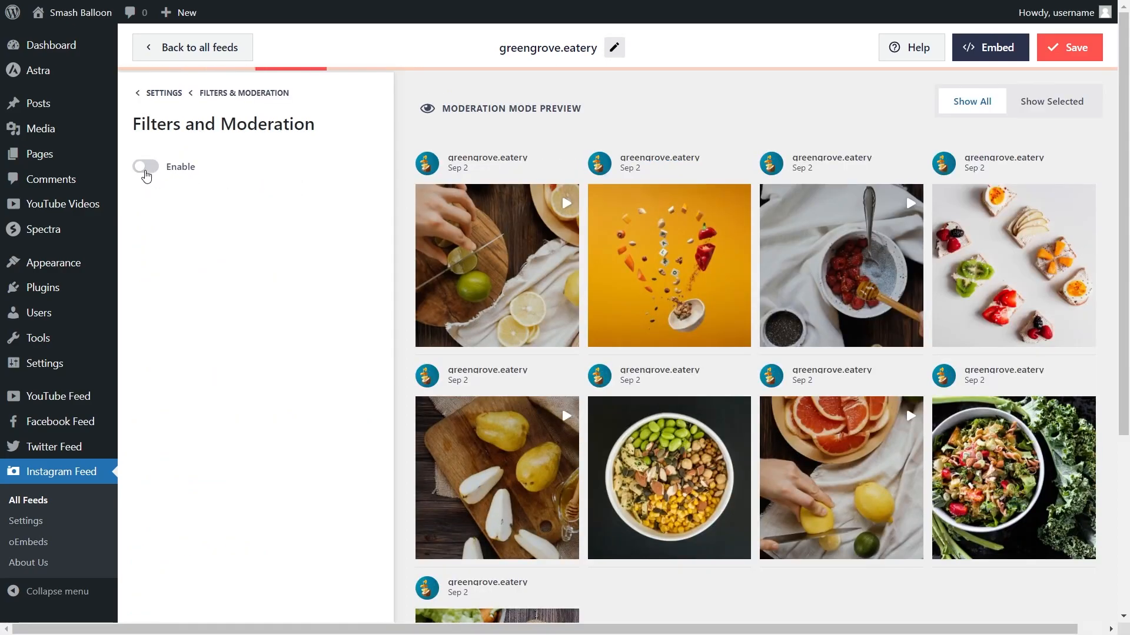
pyautogui.click(145, 167)
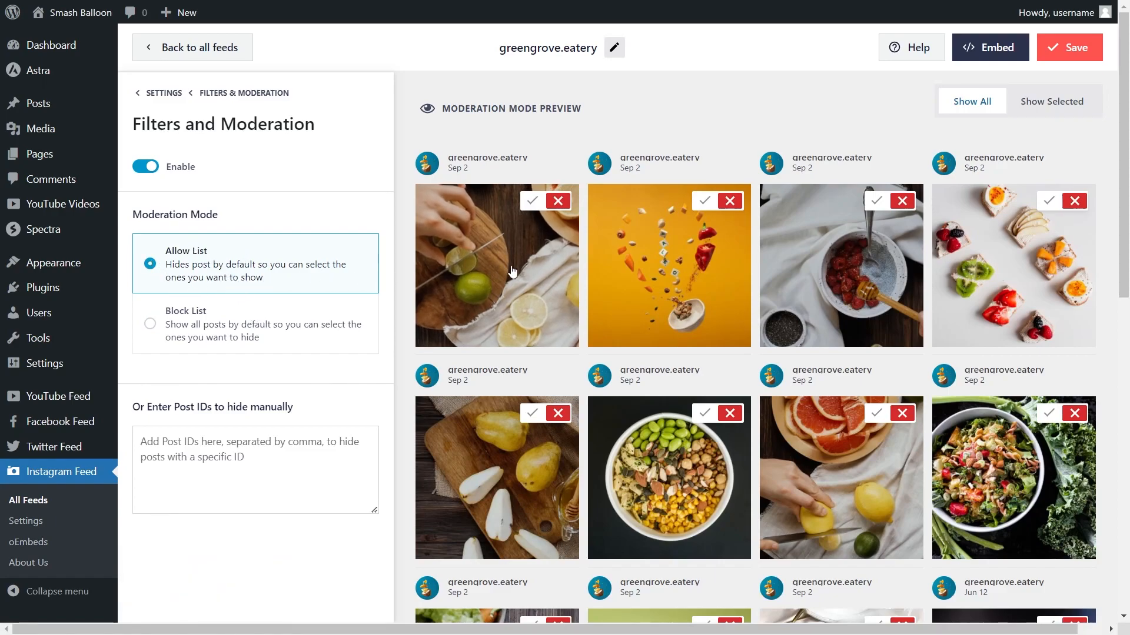
pyautogui.click(533, 201)
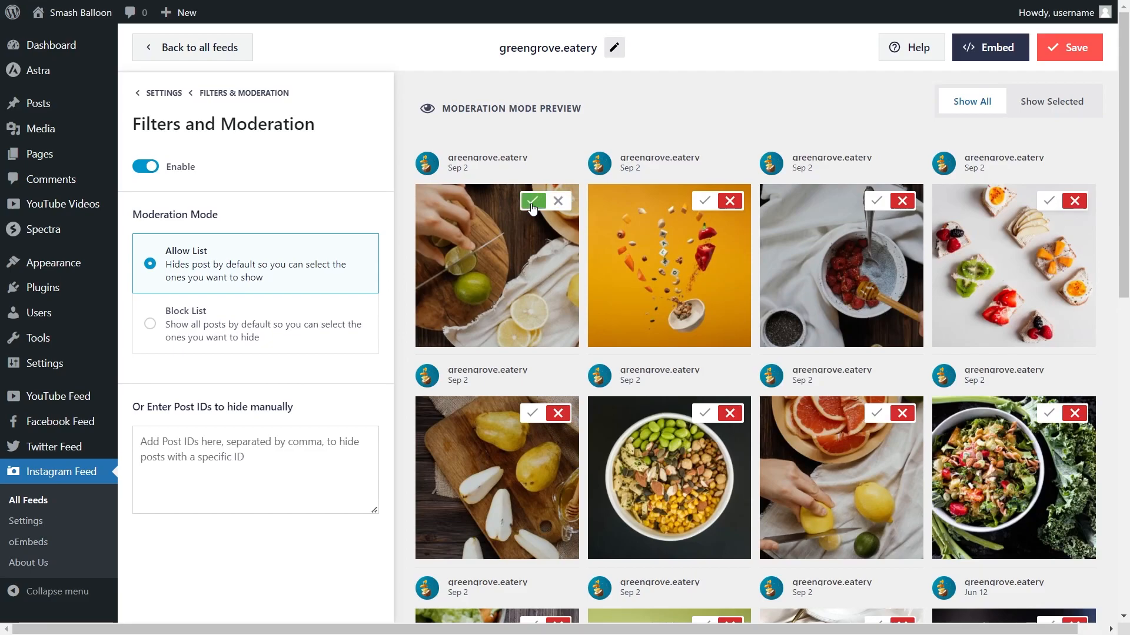
pyautogui.click(704, 201)
pyautogui.click(876, 201)
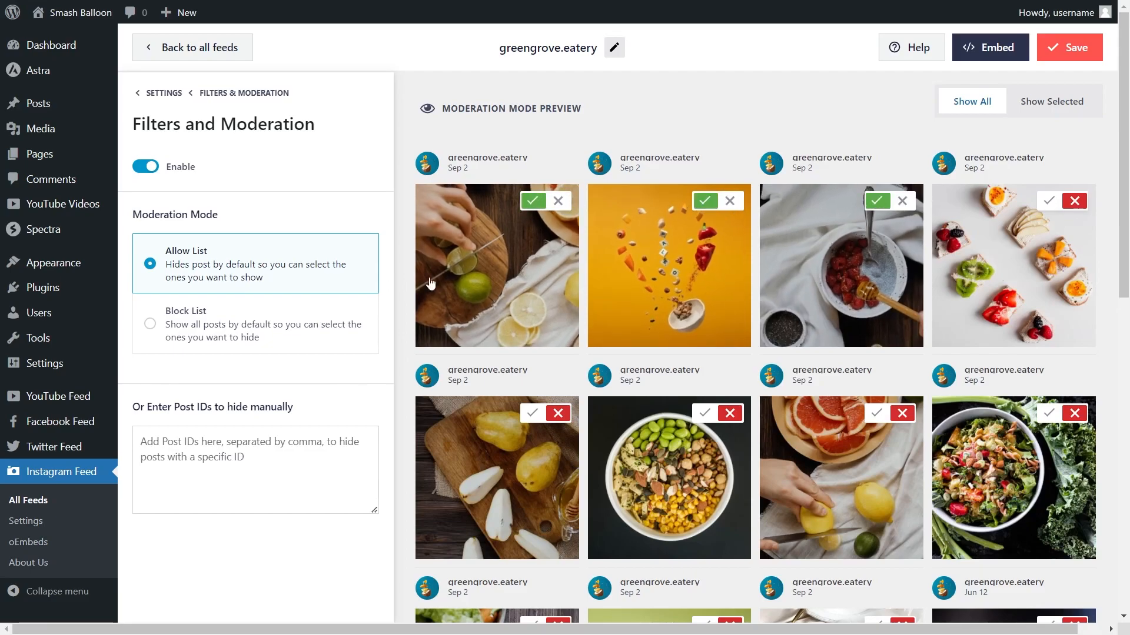
# Switch the moderation mode to Block List and mark the first three posts as hidden
pyautogui.click(267, 325)
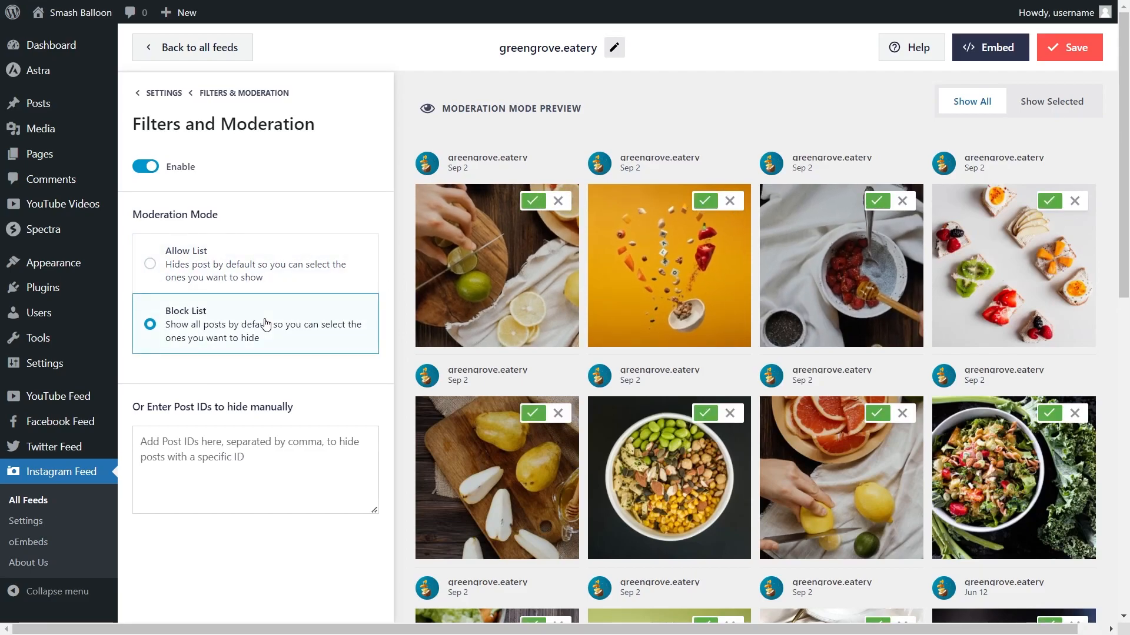
pyautogui.click(557, 200)
pyautogui.click(730, 201)
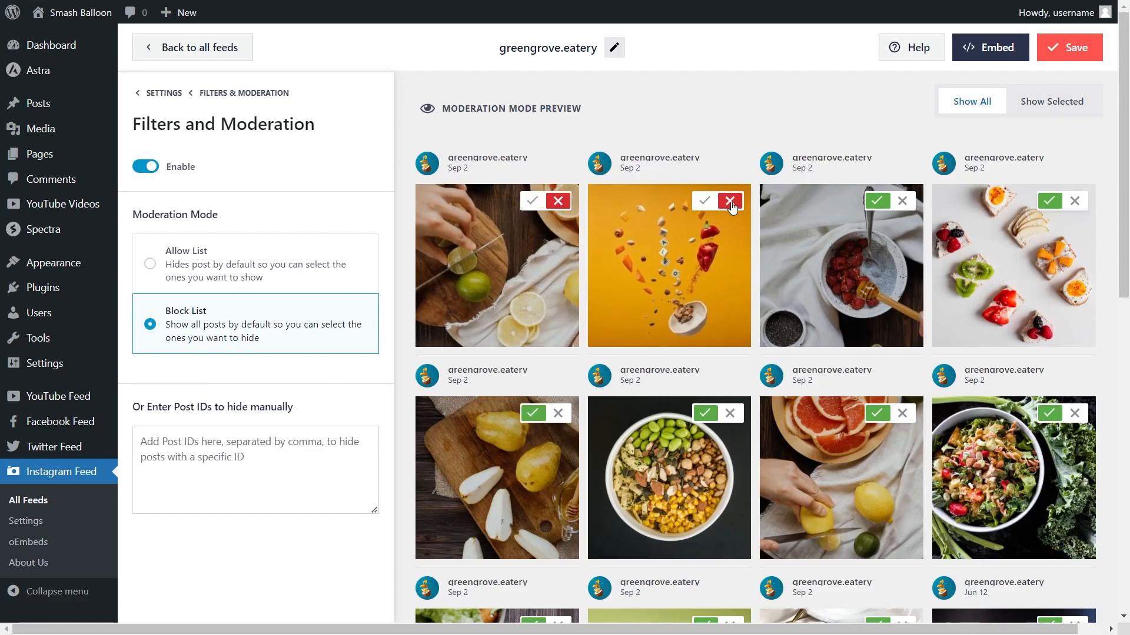
pyautogui.click(902, 201)
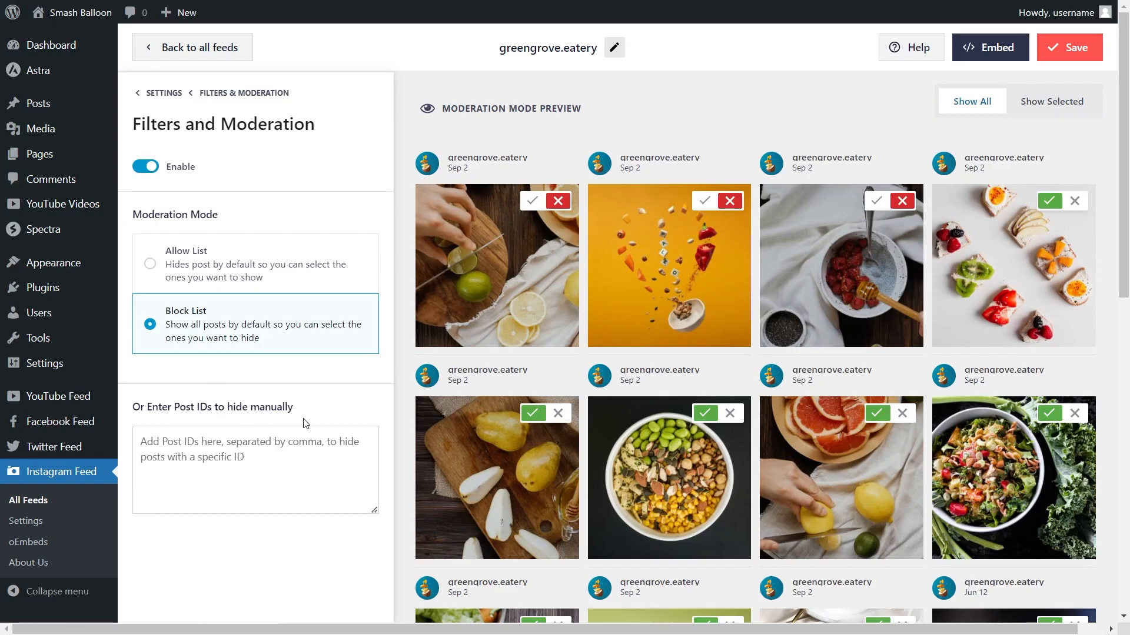
# Turn off feed moderation and look through the word and post type filters
pyautogui.click(147, 169)
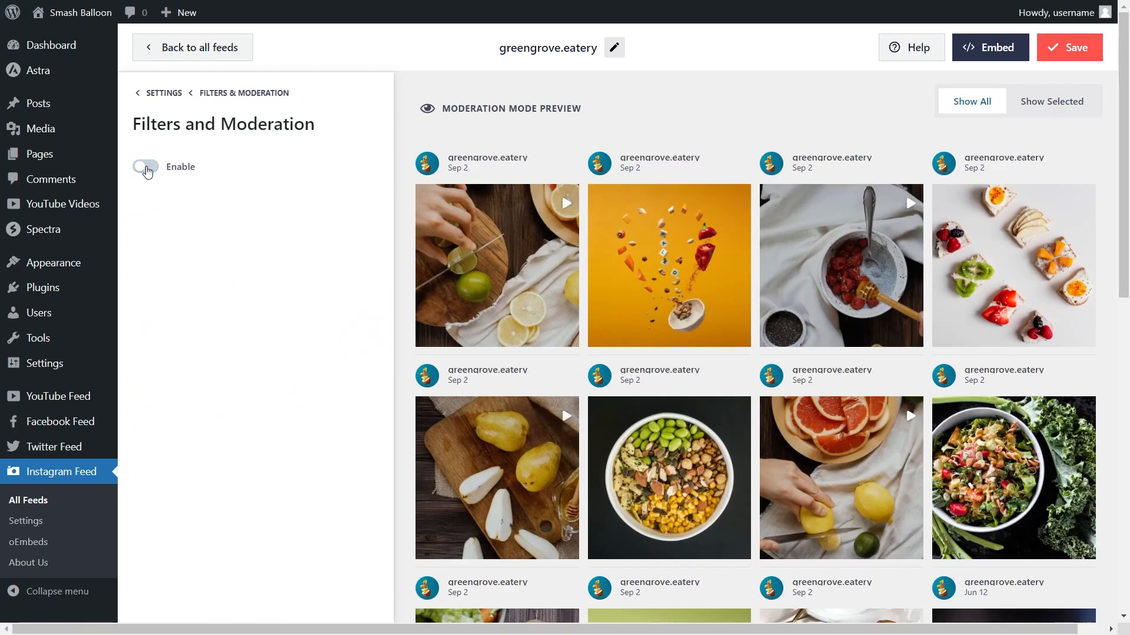
pyautogui.click(226, 94)
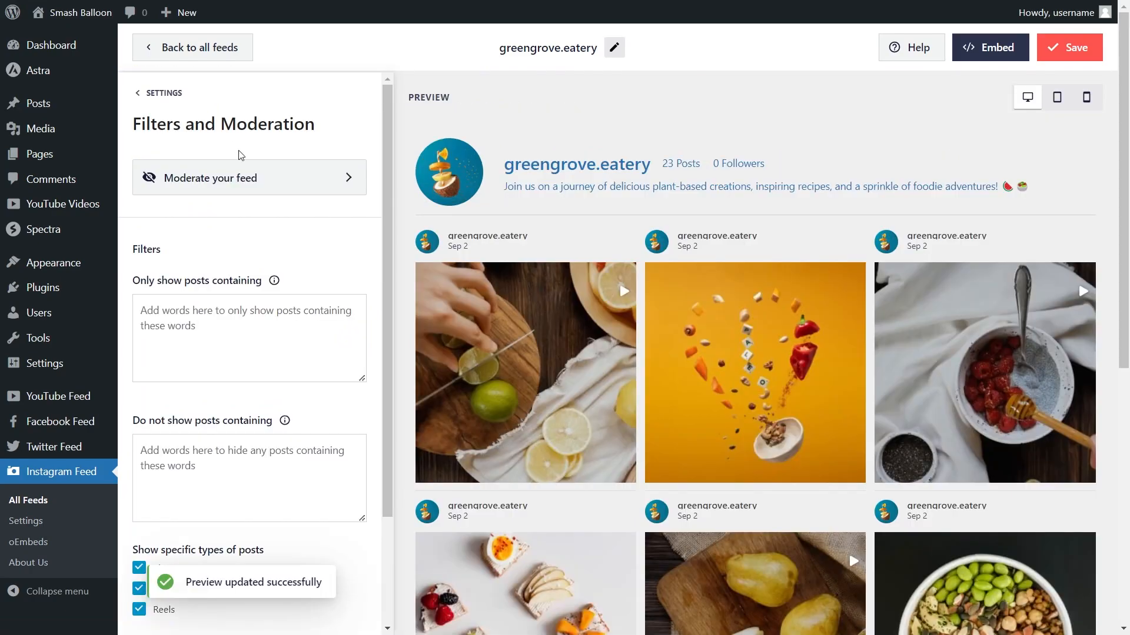
pyautogui.scroll(-1, 377, 350)
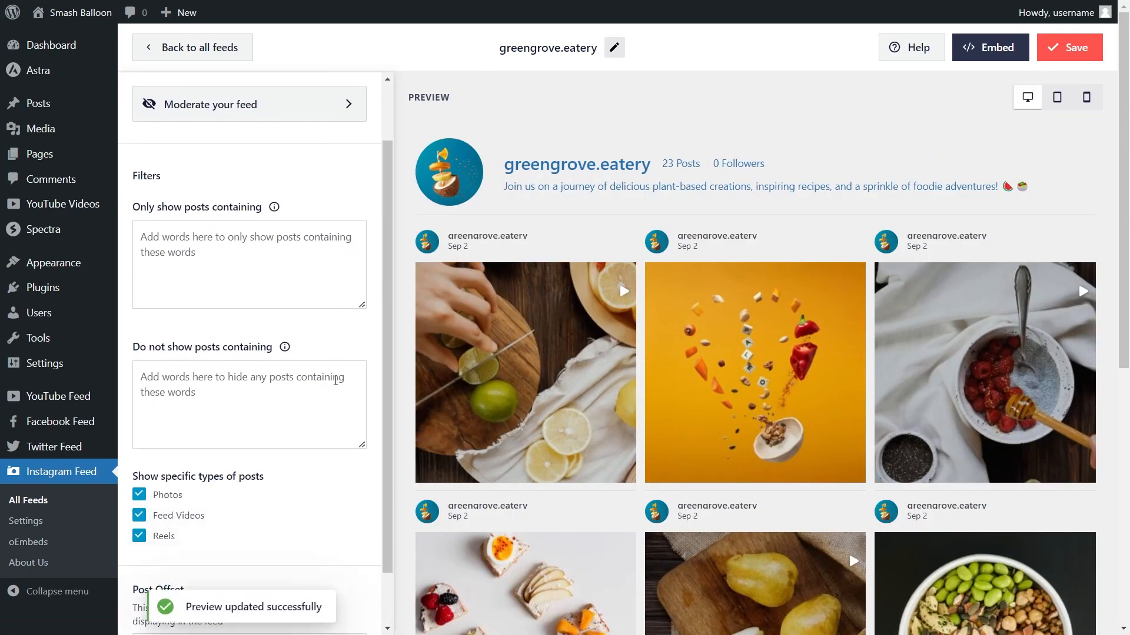
pyautogui.scroll(-1, 298, 393)
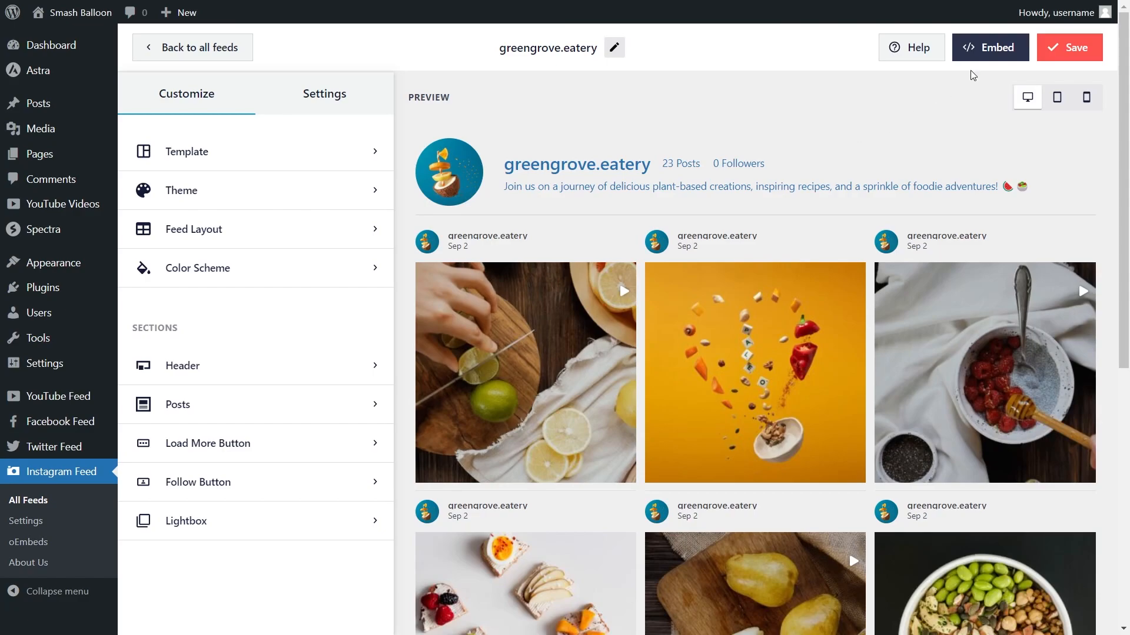
# Copy the feed's embed shortcode and choose the Instagram page as the page to add the feed to
pyautogui.click(981, 55)
pyautogui.click(777, 269)
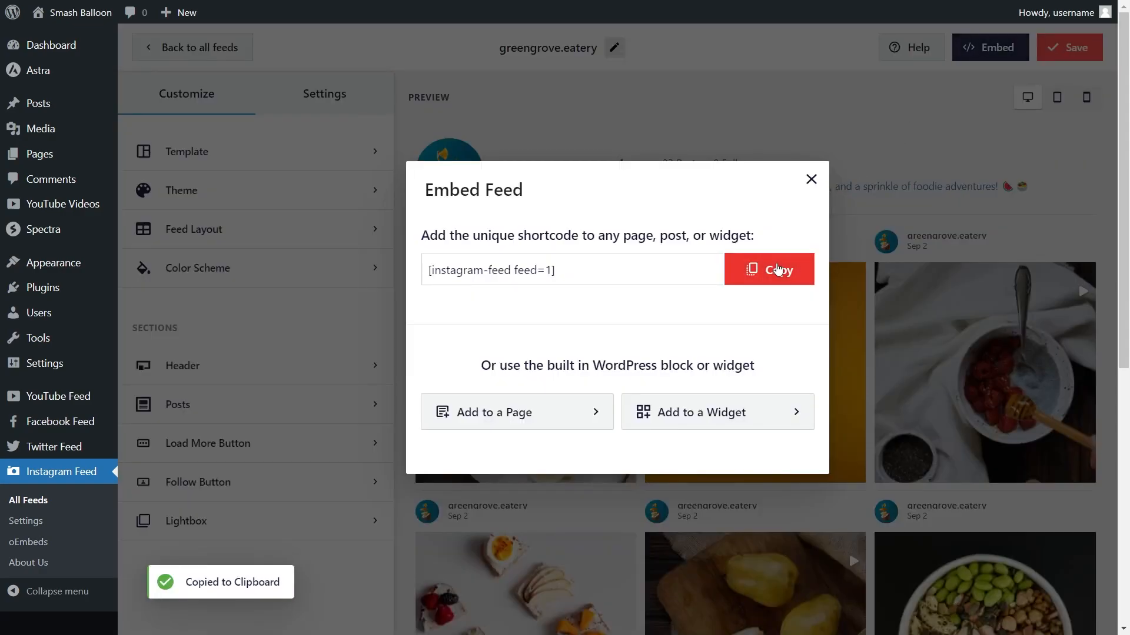
pyautogui.click(548, 412)
pyautogui.click(553, 313)
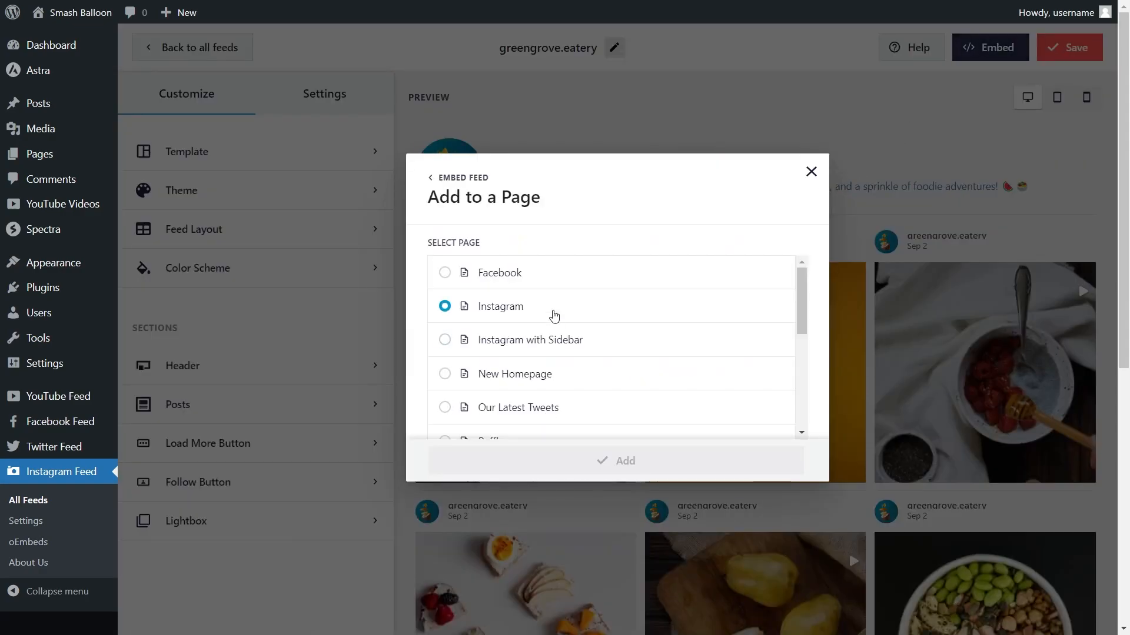
pyautogui.click(617, 461)
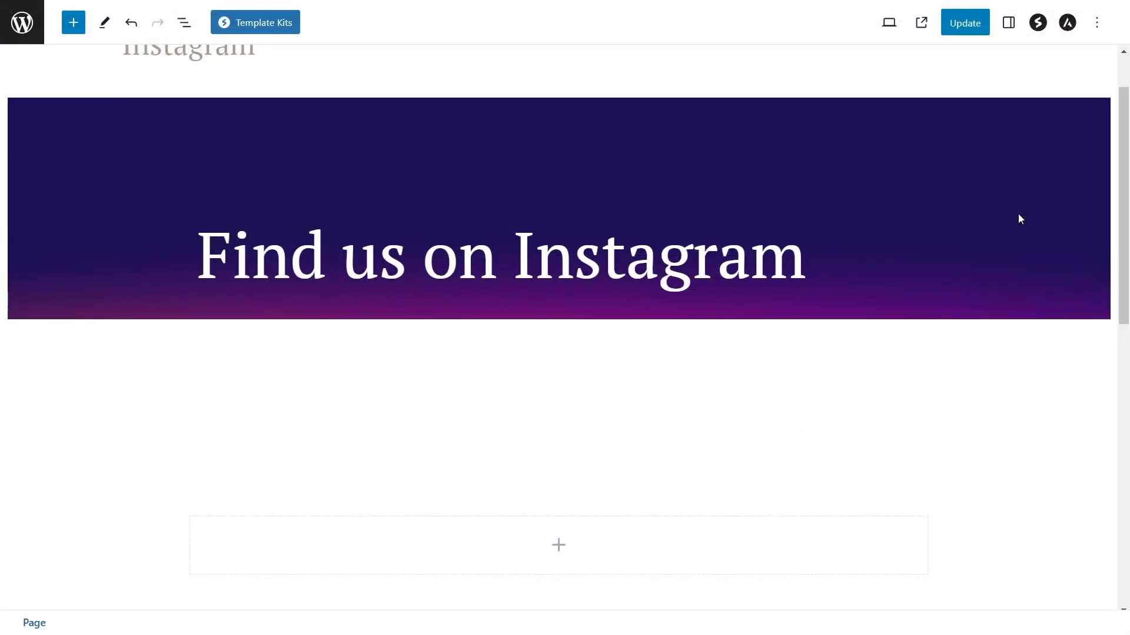
# Try embedding the feed with a Shortcode block using the copied shortcode [instagram-feed feed=1], and delete the block
pyautogui.click(574, 548)
pyautogui.click(510, 378)
pyautogui.scroll(-2, 398, 538)
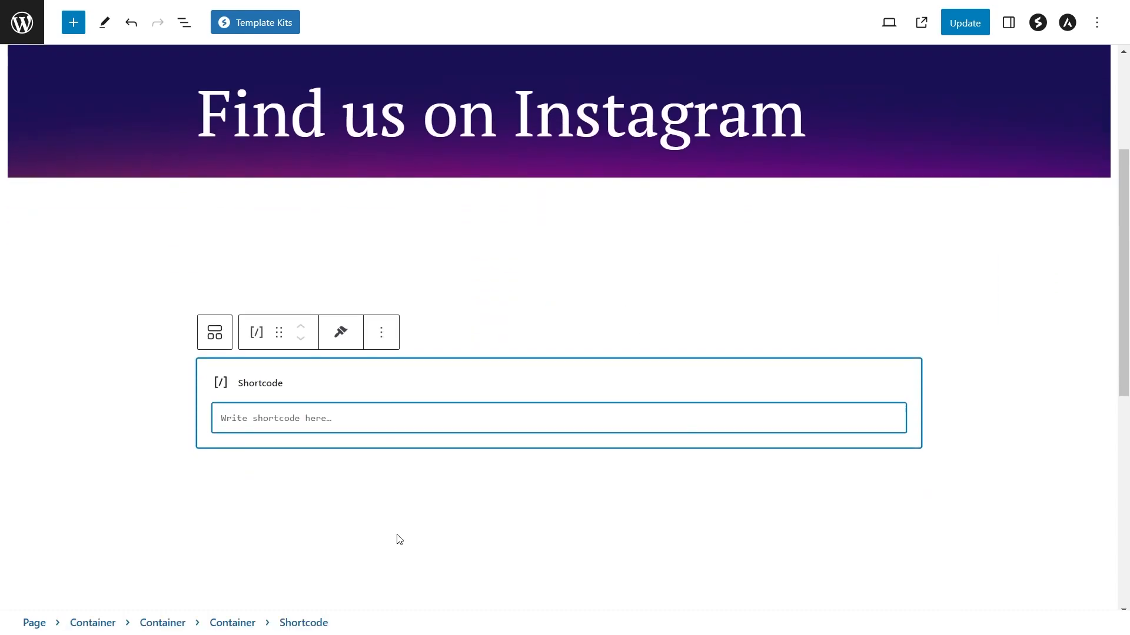
pyautogui.hotkey('ctrl', 'v')
pyautogui.click(419, 383)
pyautogui.press('Delete')
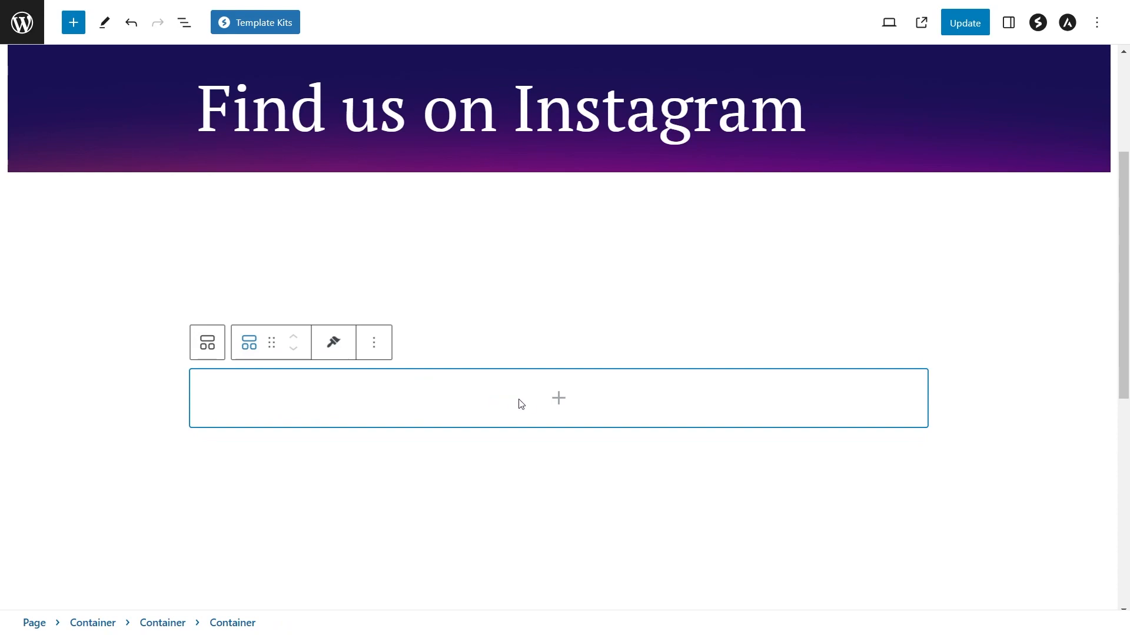
# Insert the Instagram Feed block in the empty container below the page heading and update the page
pyautogui.click(558, 400)
pyautogui.click(557, 293)
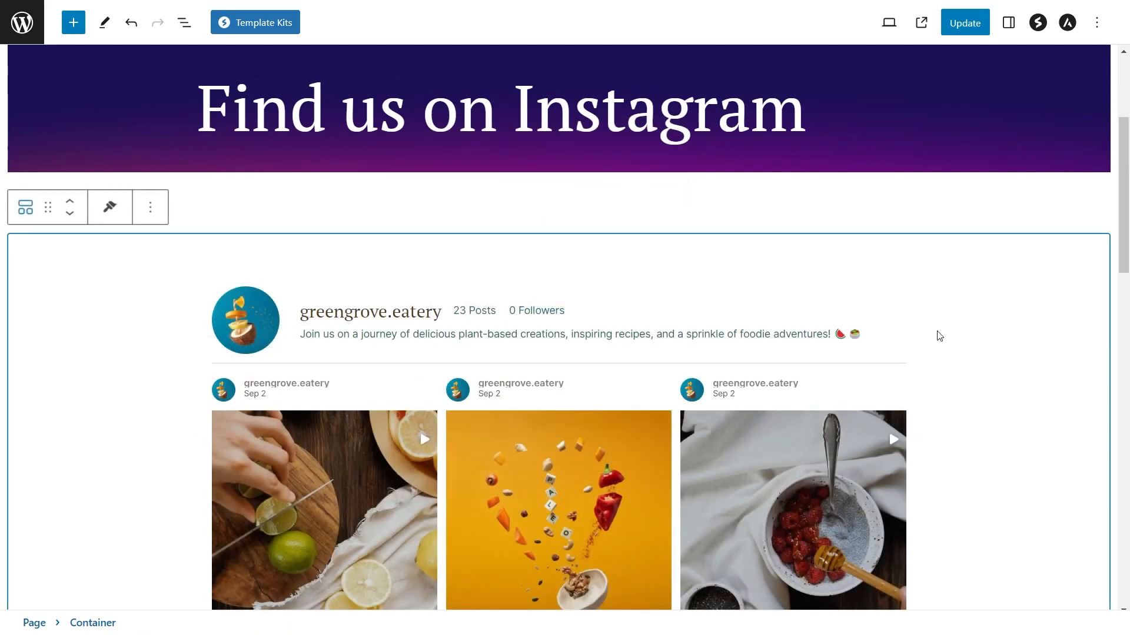
pyautogui.scroll(-3, 935, 353)
pyautogui.scroll(-3, 935, 357)
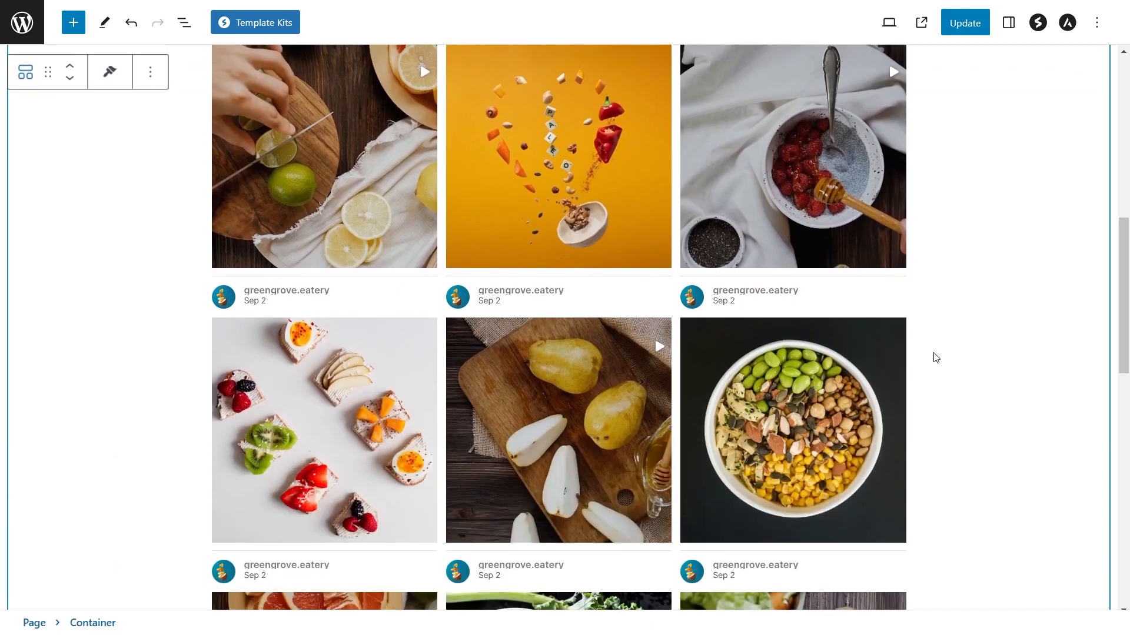
pyautogui.click(959, 25)
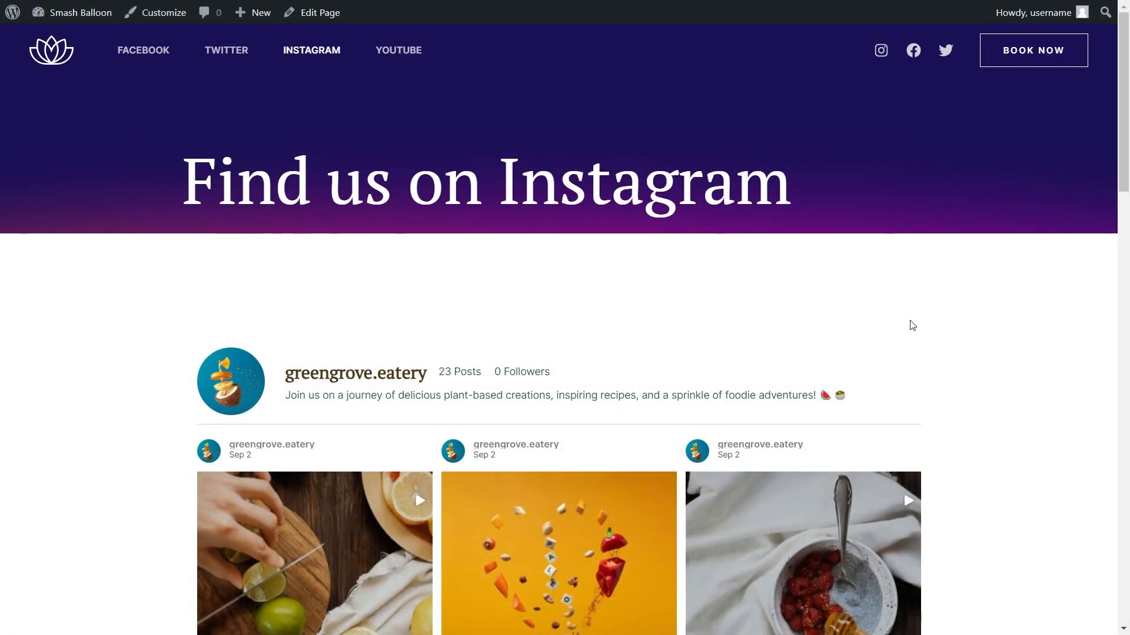
# Look over the embedded feed on the published page and open the cherry tomato post in the lightbox
pyautogui.scroll(-3, 946, 360)
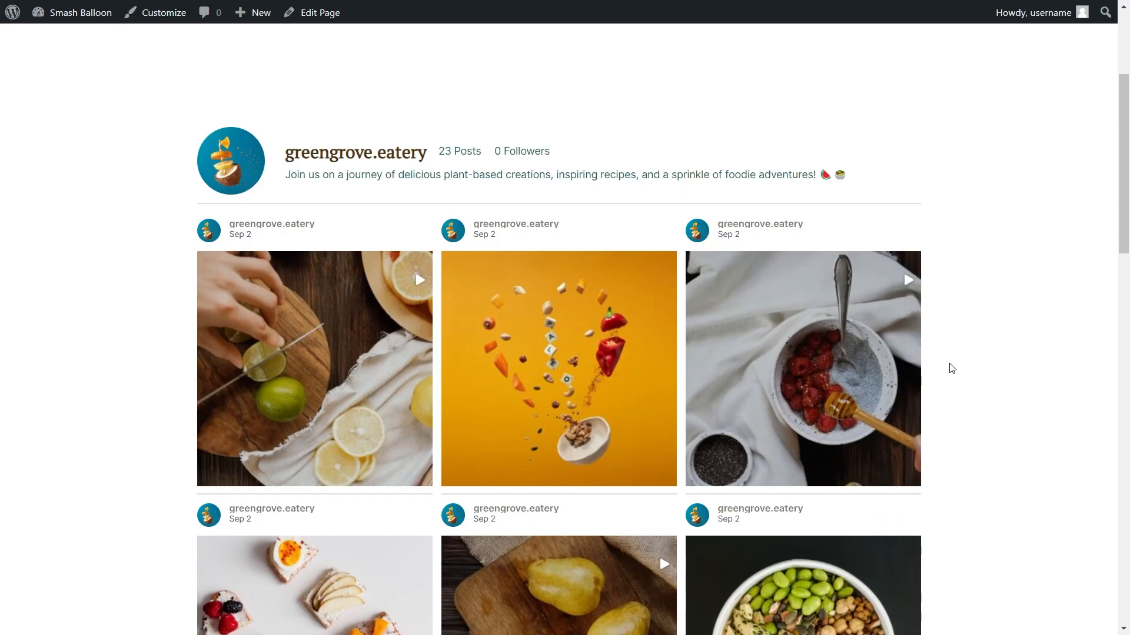
pyautogui.scroll(-3, 949, 368)
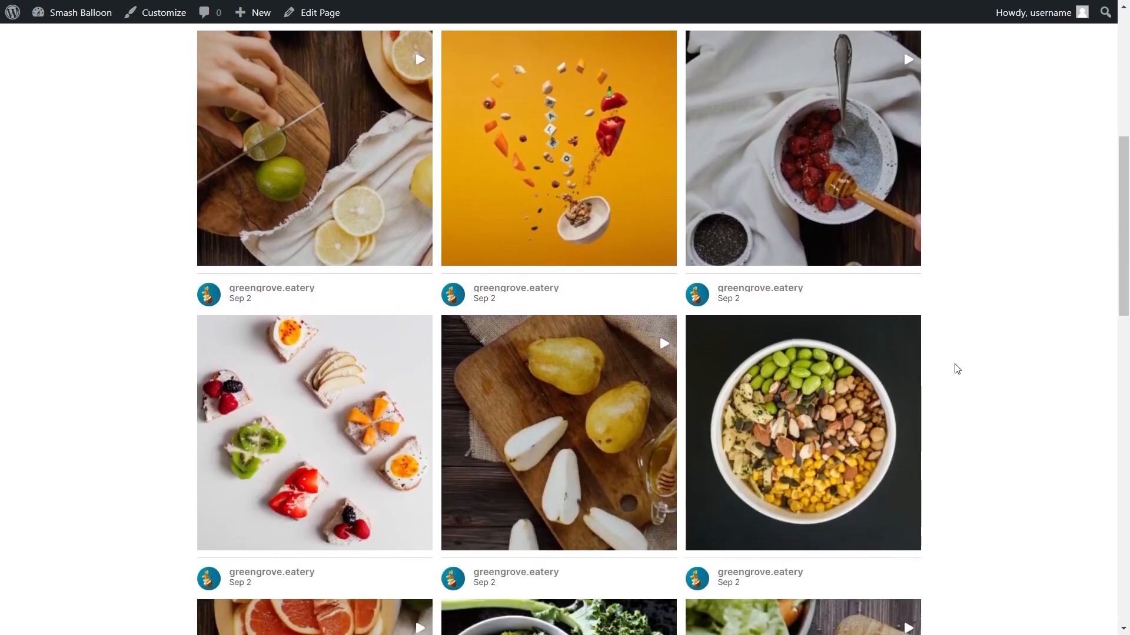
pyautogui.scroll(-4, 952, 370)
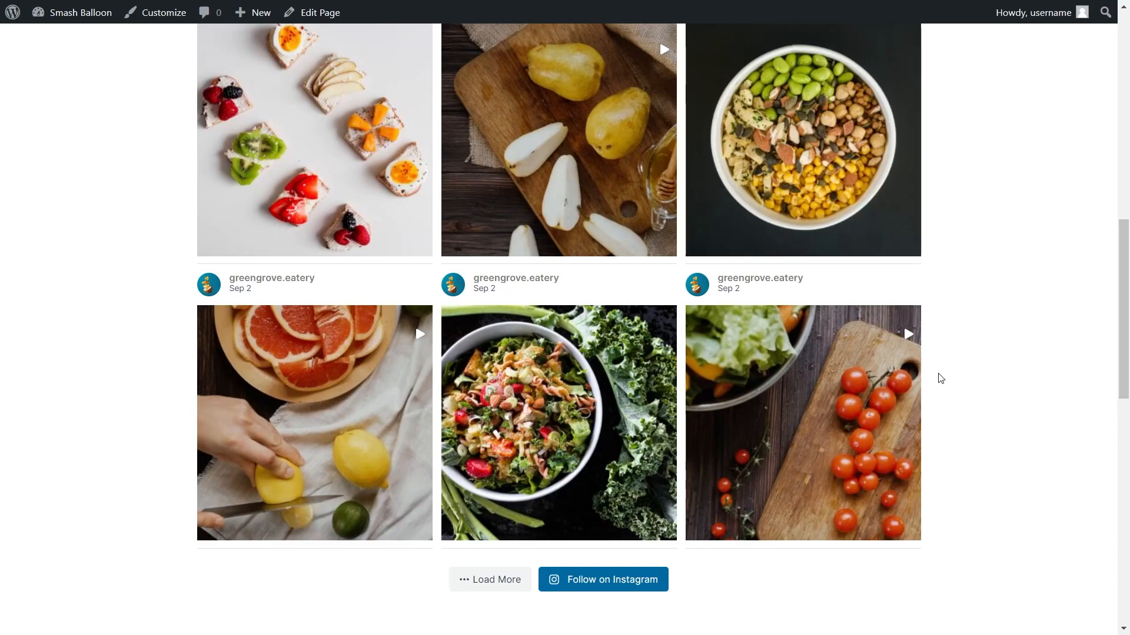
pyautogui.click(848, 409)
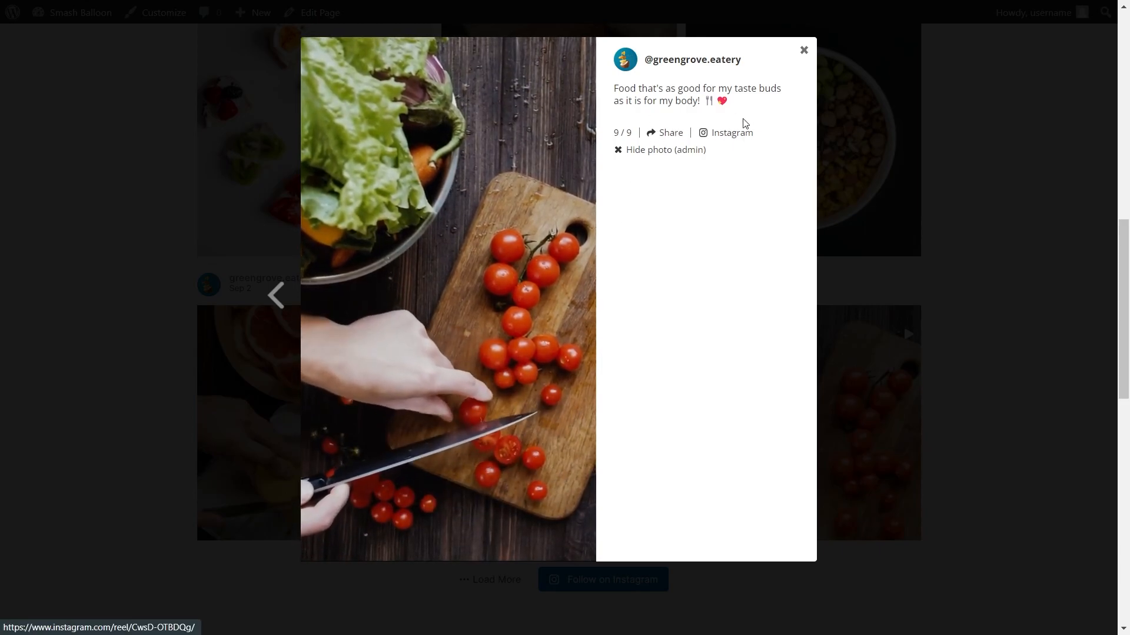
# Close the post's lightbox and load more posts in the feed embedded on the published page
pyautogui.press('Escape')
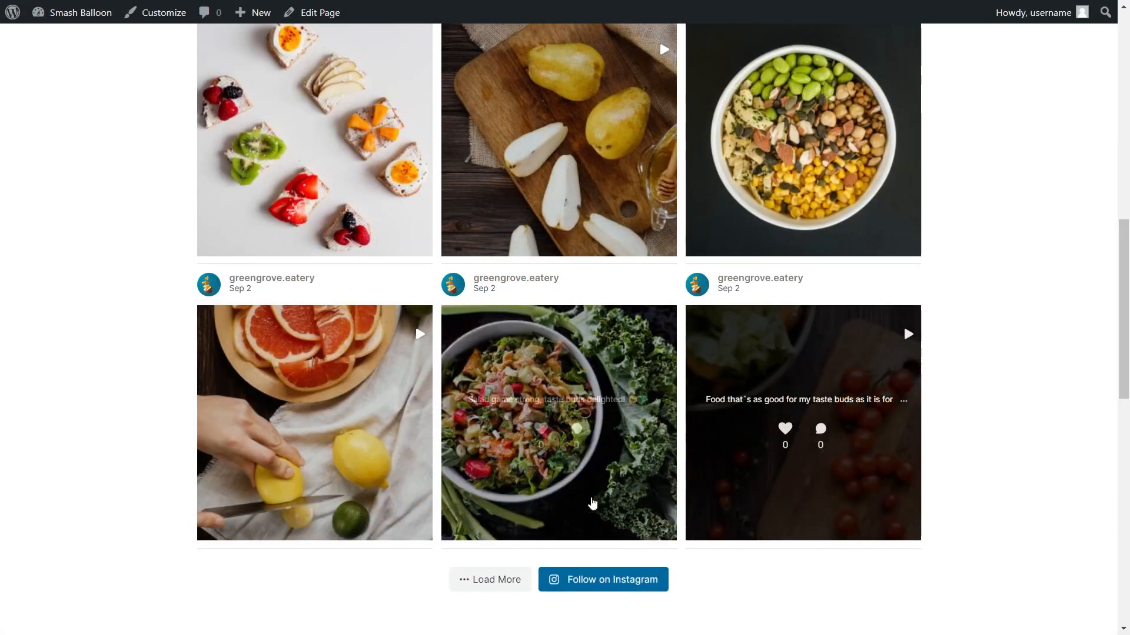
pyautogui.click(467, 579)
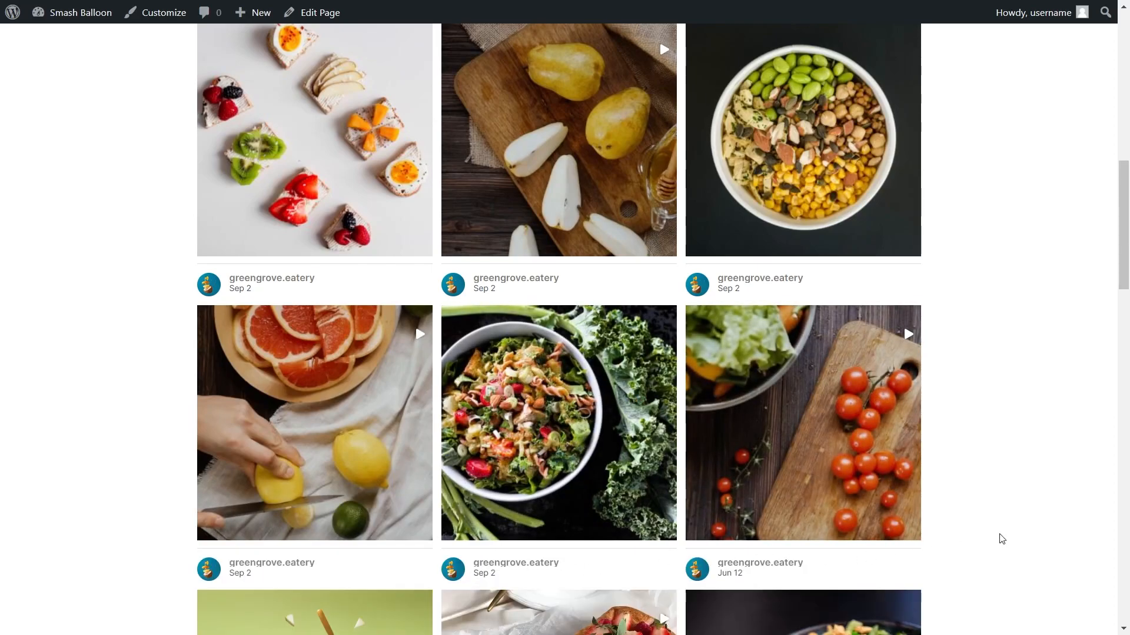
pyautogui.scroll(-5, 979, 521)
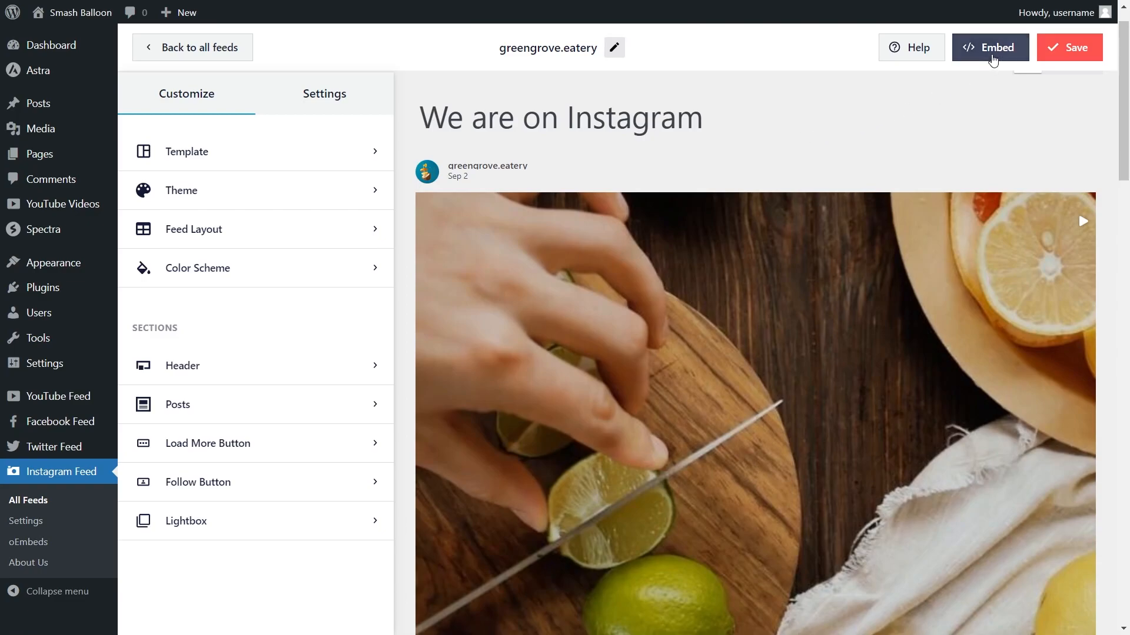
# Copy the greengrove.eatery feed's embed shortcode and choose to add the feed to a widget
pyautogui.click(992, 54)
pyautogui.click(779, 269)
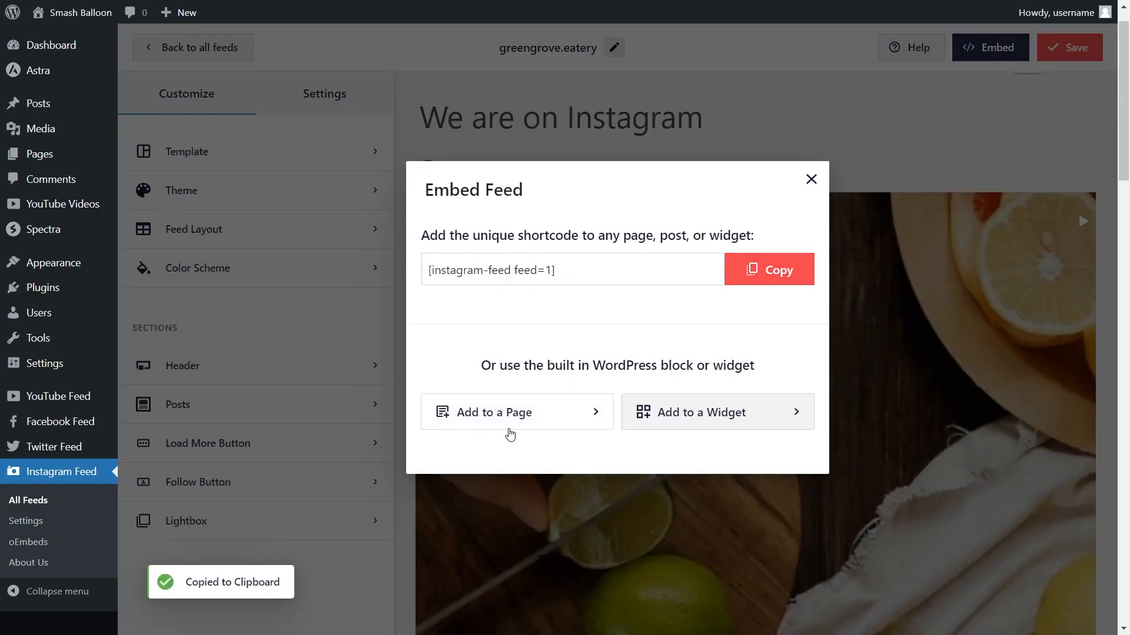
pyautogui.click(691, 424)
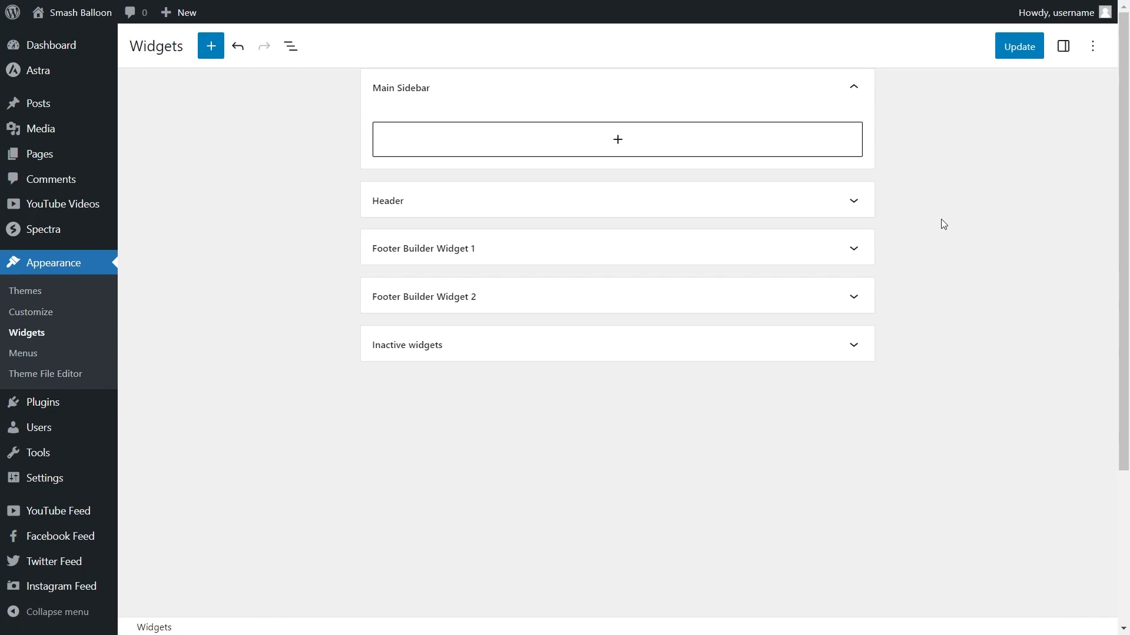
# Try embedding the feed in the Main Sidebar with a Shortcode block, pasting the copied shortcode [instagram-feed feed=1]
pyautogui.click(621, 144)
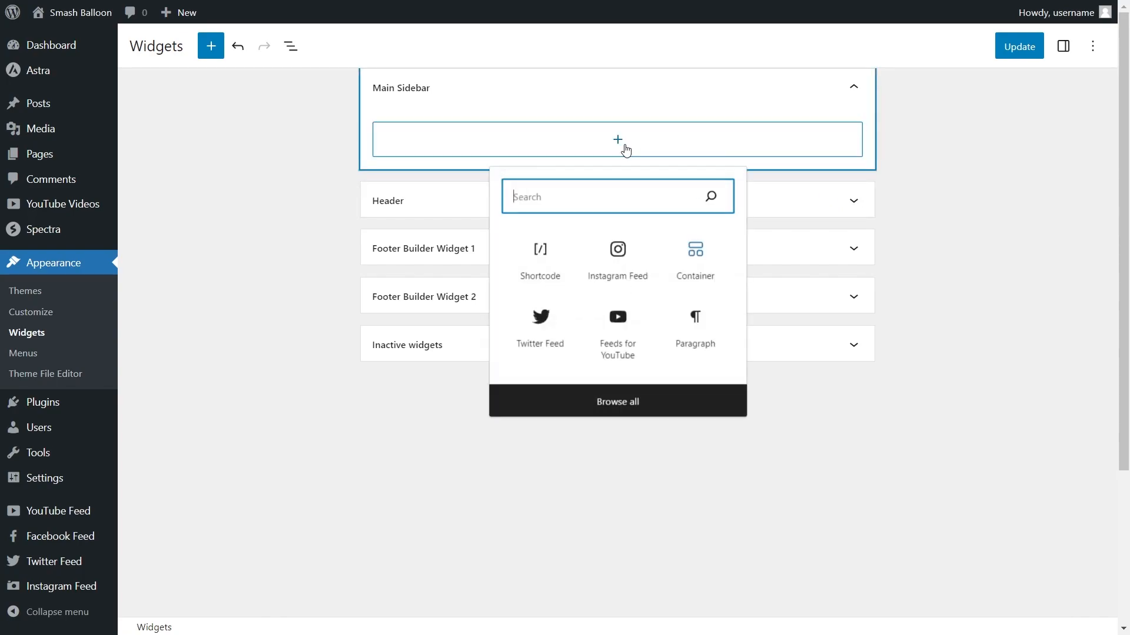
pyautogui.click(546, 259)
pyautogui.rightClick(540, 186)
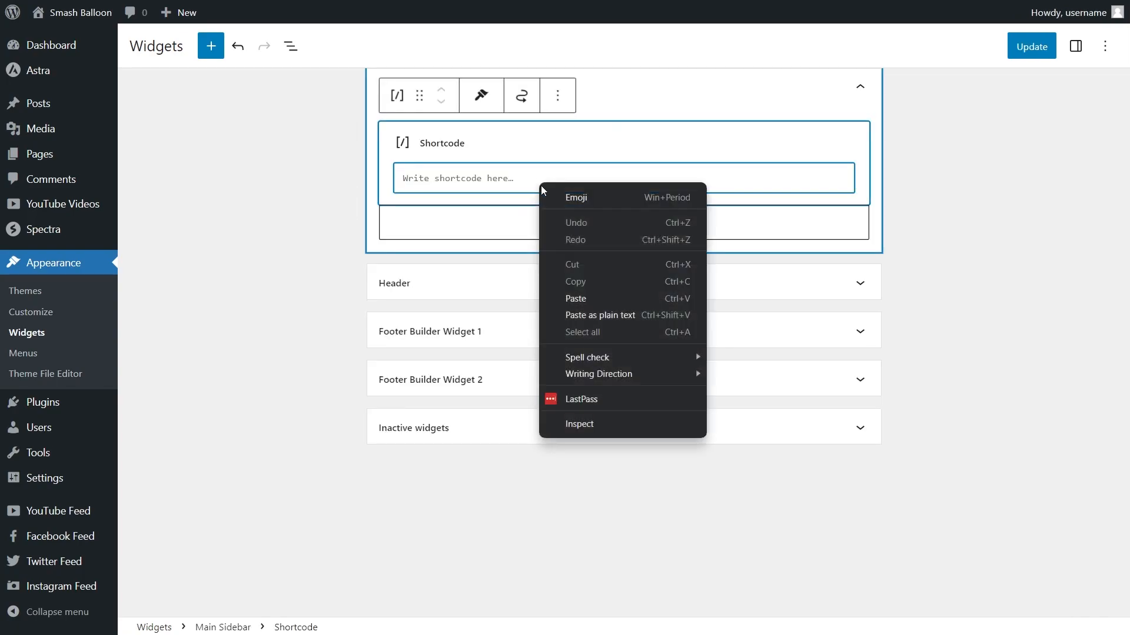
pyautogui.click(580, 292)
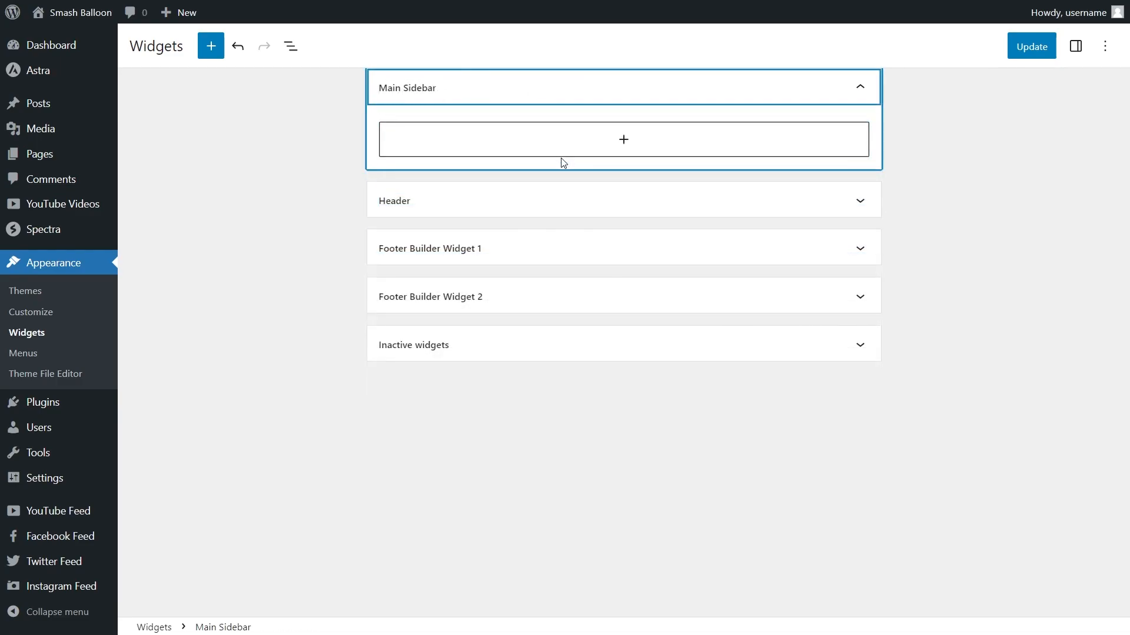
# Insert the Instagram Feed block in the Main Sidebar widget area and update the widgets
pyautogui.click(617, 142)
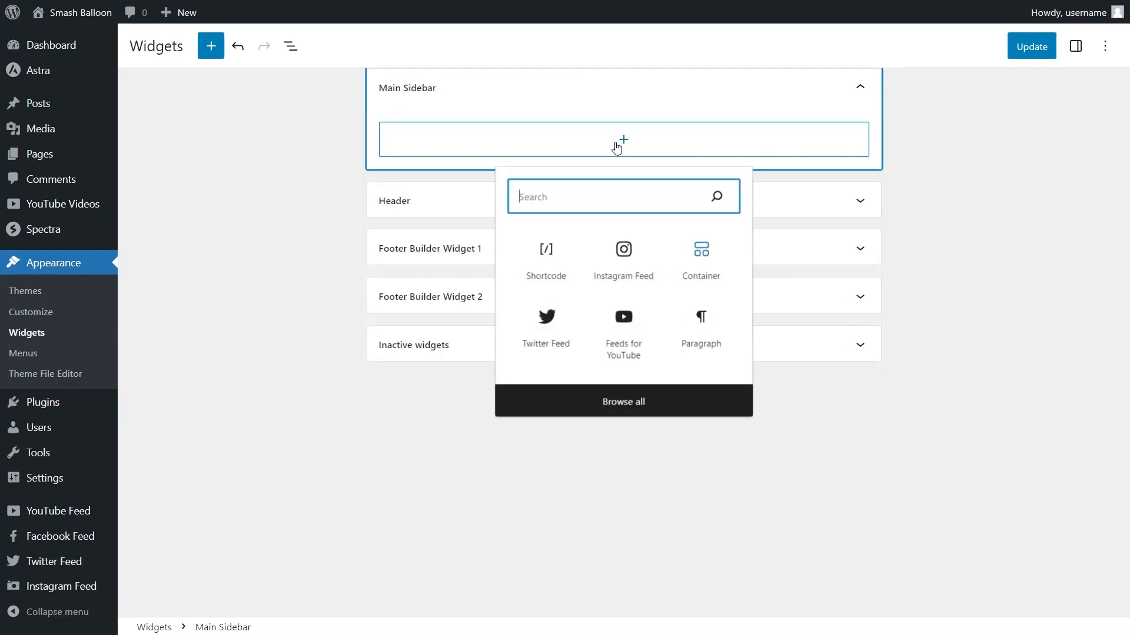
pyautogui.click(626, 262)
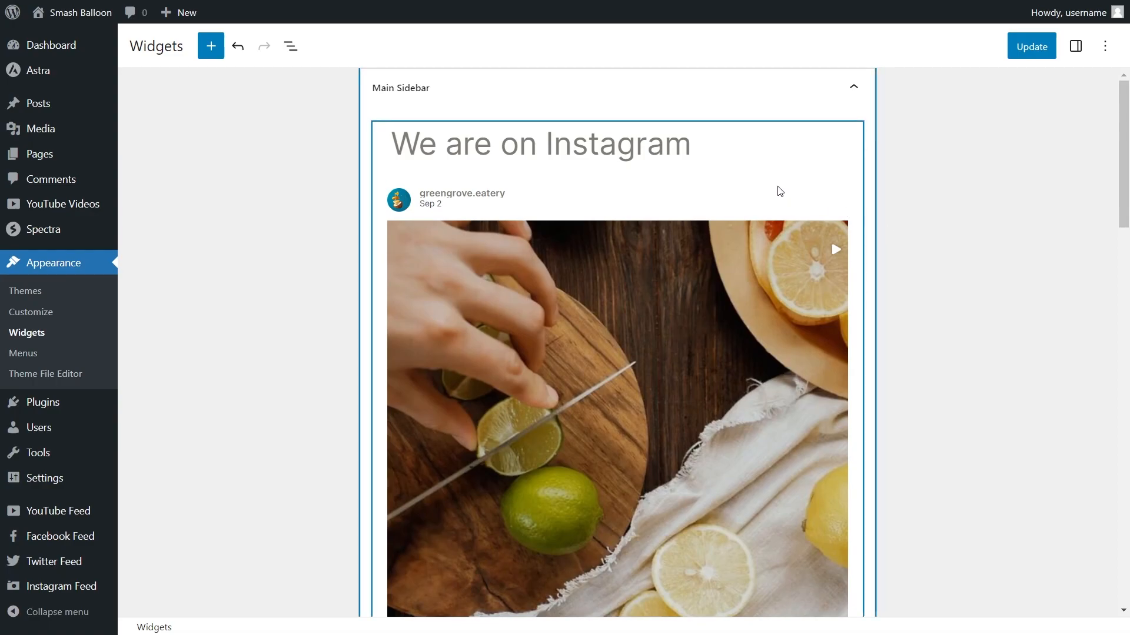
pyautogui.scroll(-6, 777, 247)
pyautogui.scroll(-1, 778, 293)
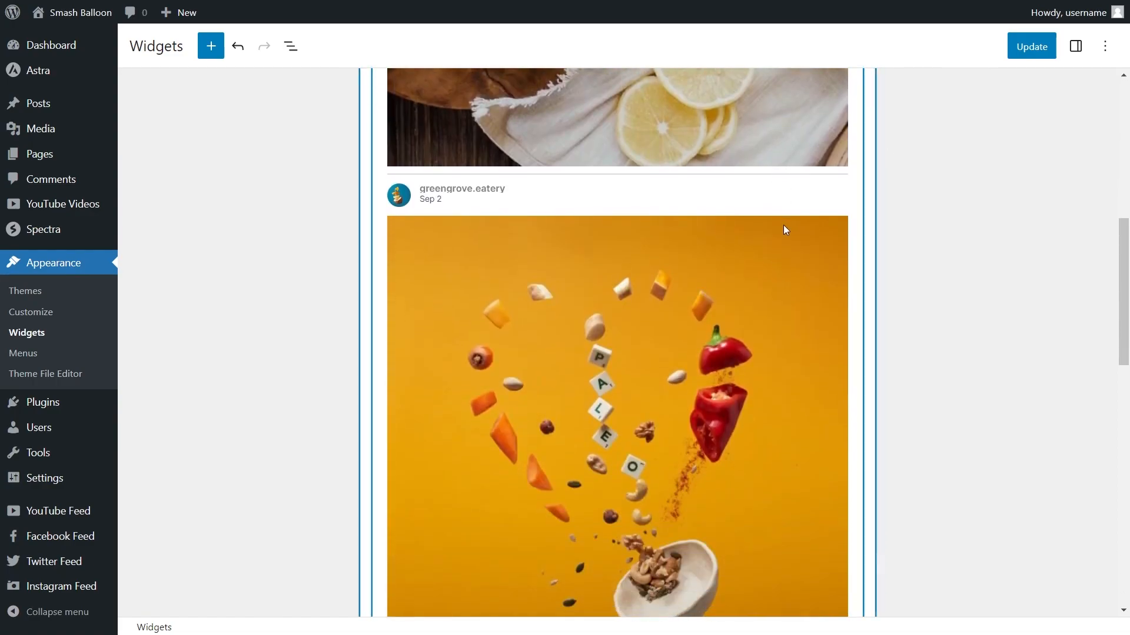
pyautogui.click(1024, 55)
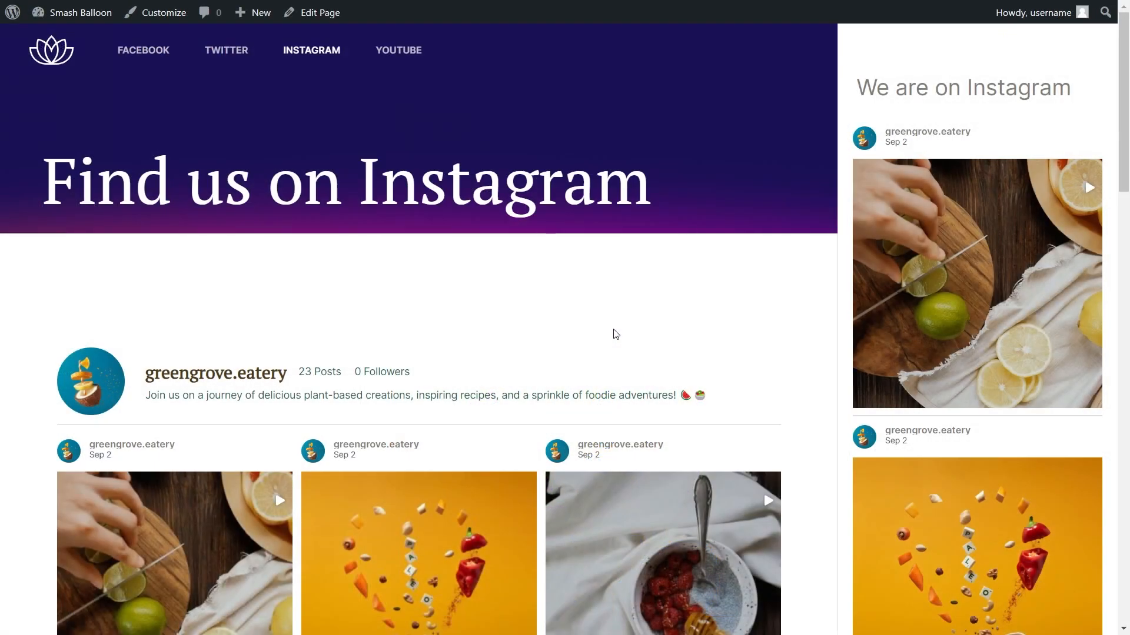
# Look over the published Instagram page with the feed in both the content area and the sidebar
pyautogui.scroll(-1, 532, 348)
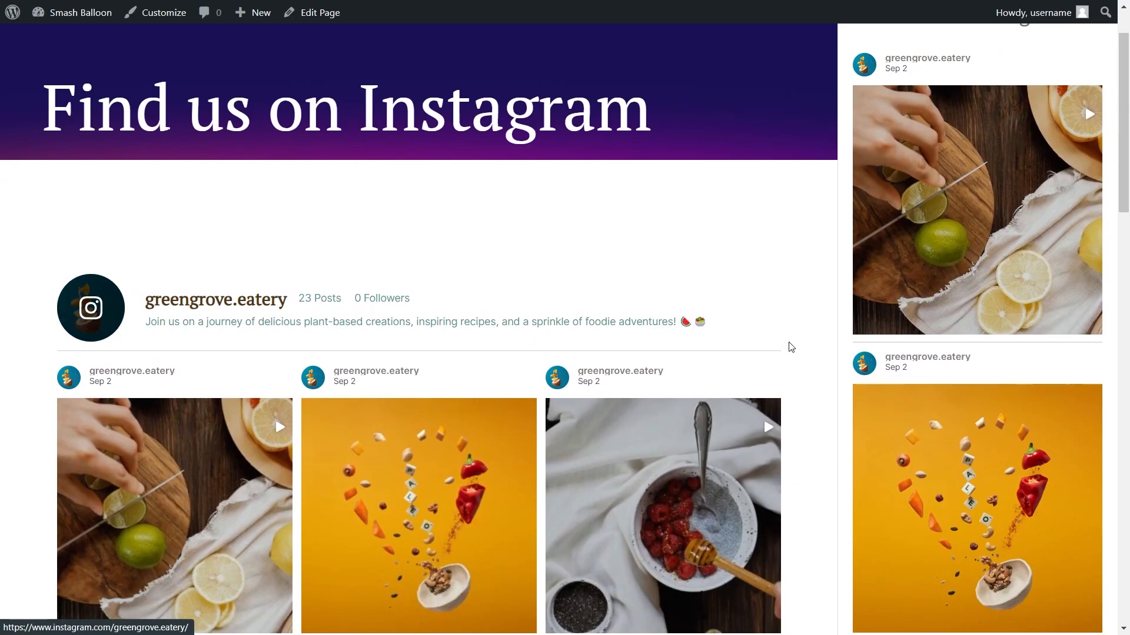
pyautogui.scroll(-2, 799, 353)
pyautogui.scroll(-2, 798, 358)
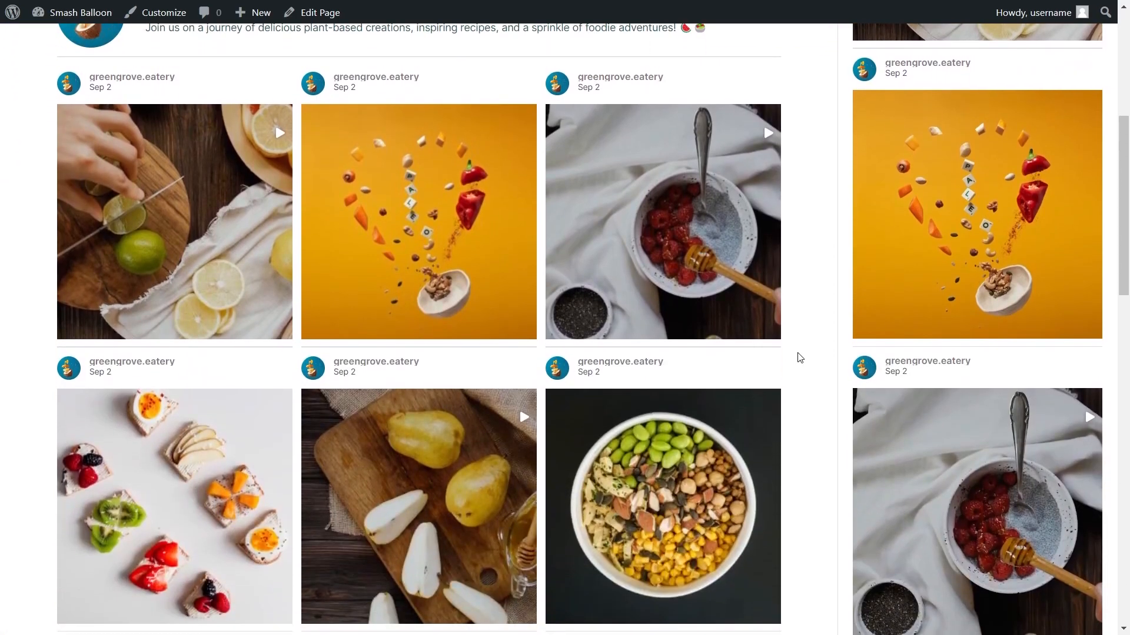
pyautogui.scroll(-1, 799, 358)
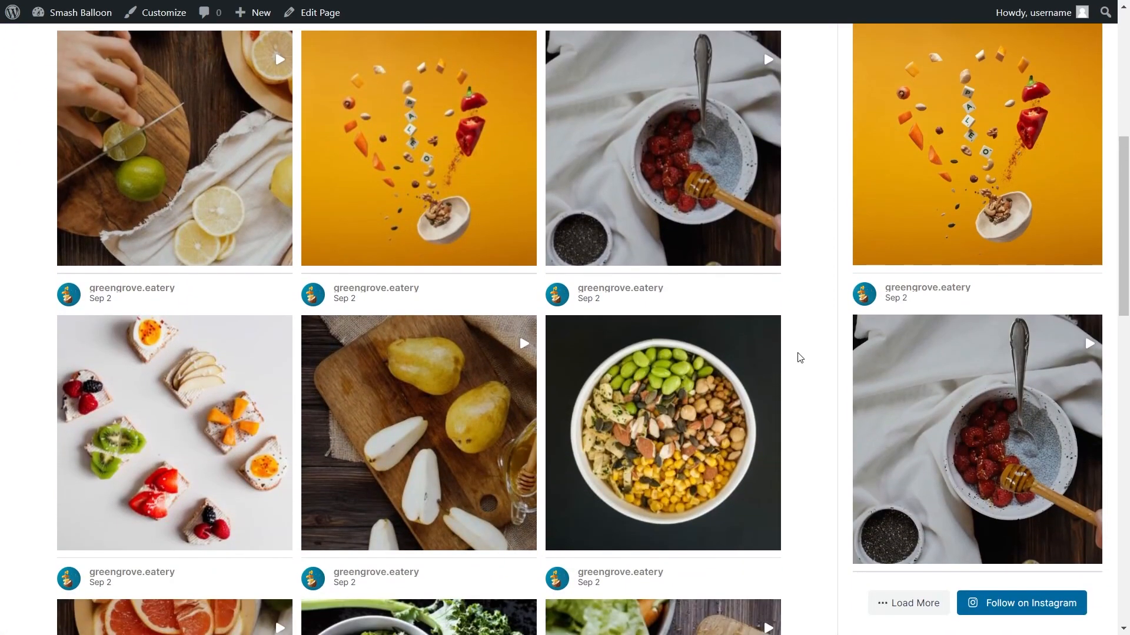
pyautogui.scroll(6, 799, 357)
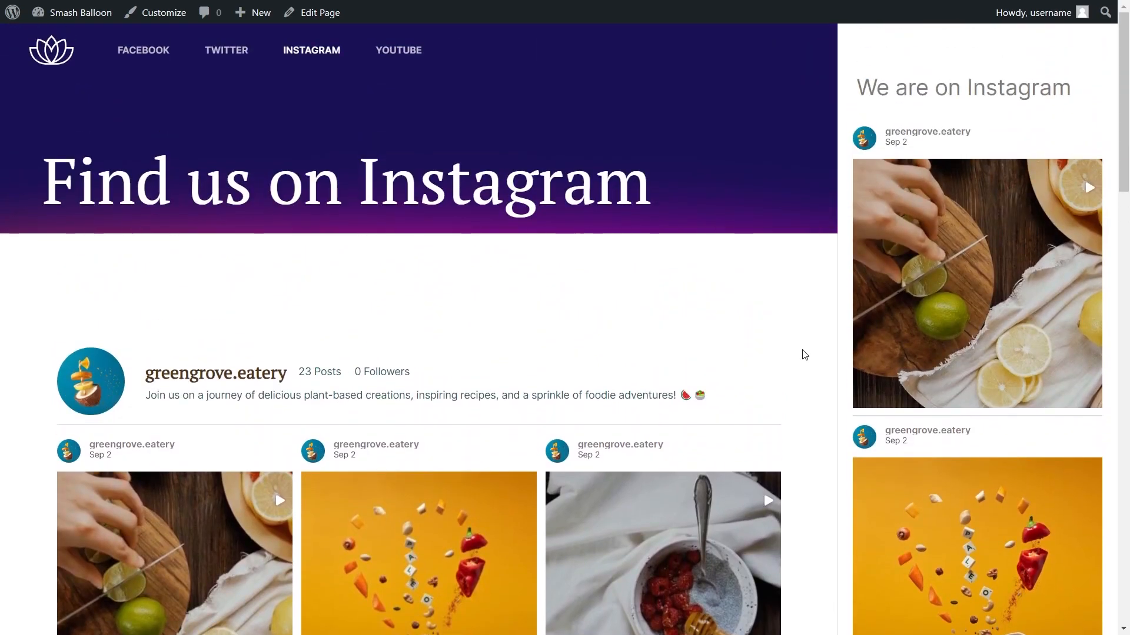
pyautogui.scroll(-10, 857, 355)
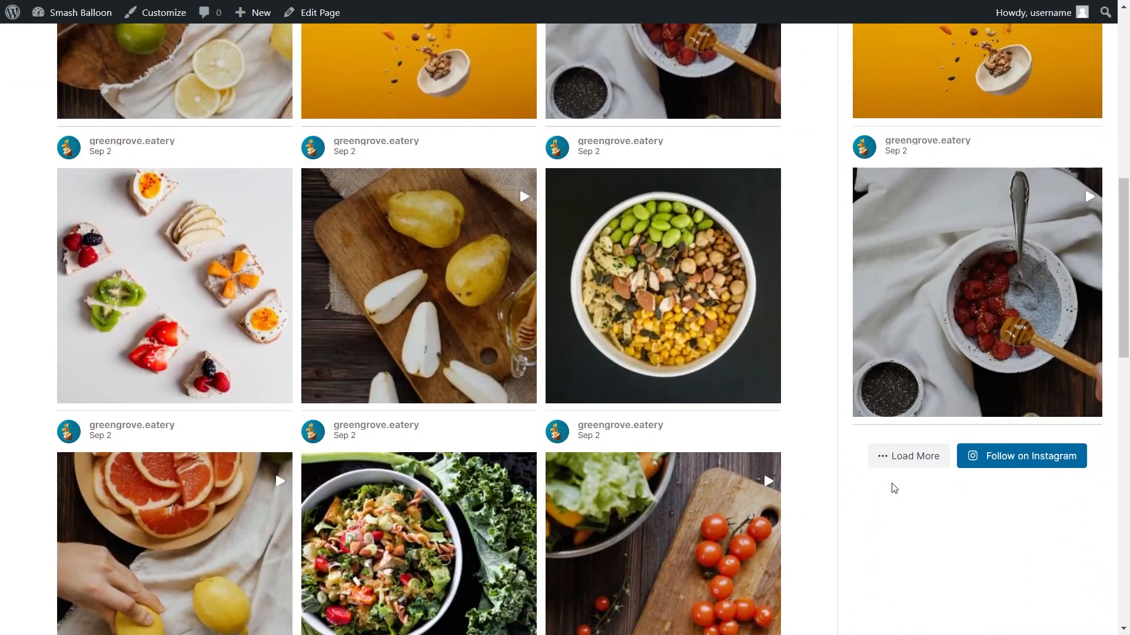
# Load more posts in the sidebar feed and review them on the published page
pyautogui.click(897, 465)
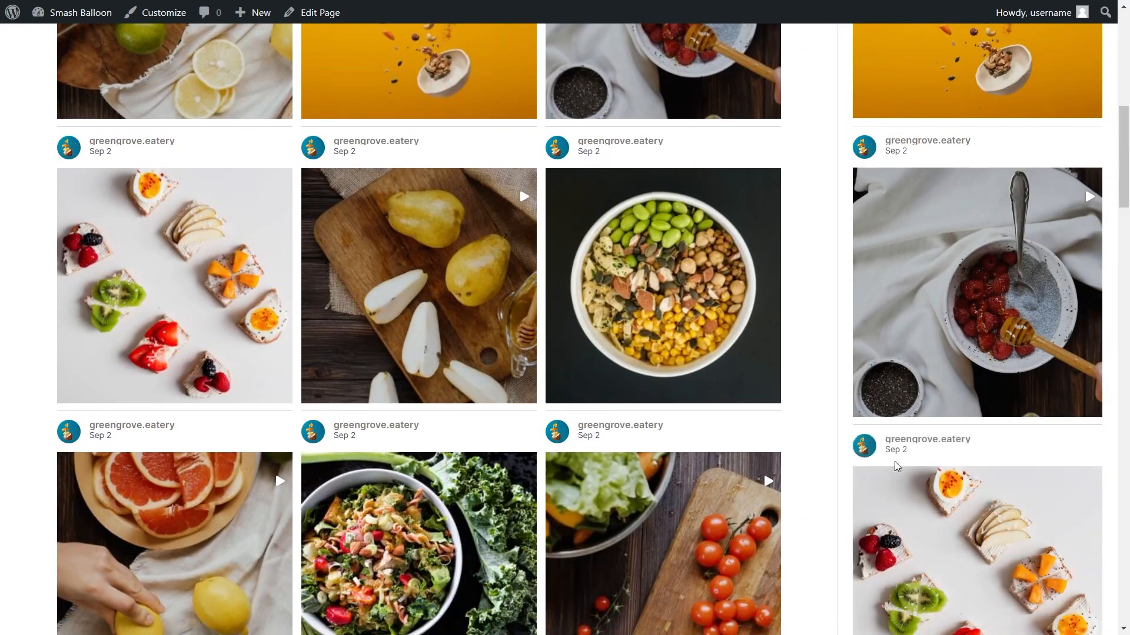
pyautogui.scroll(-3, 1106, 454)
pyautogui.scroll(-3, 1106, 454)
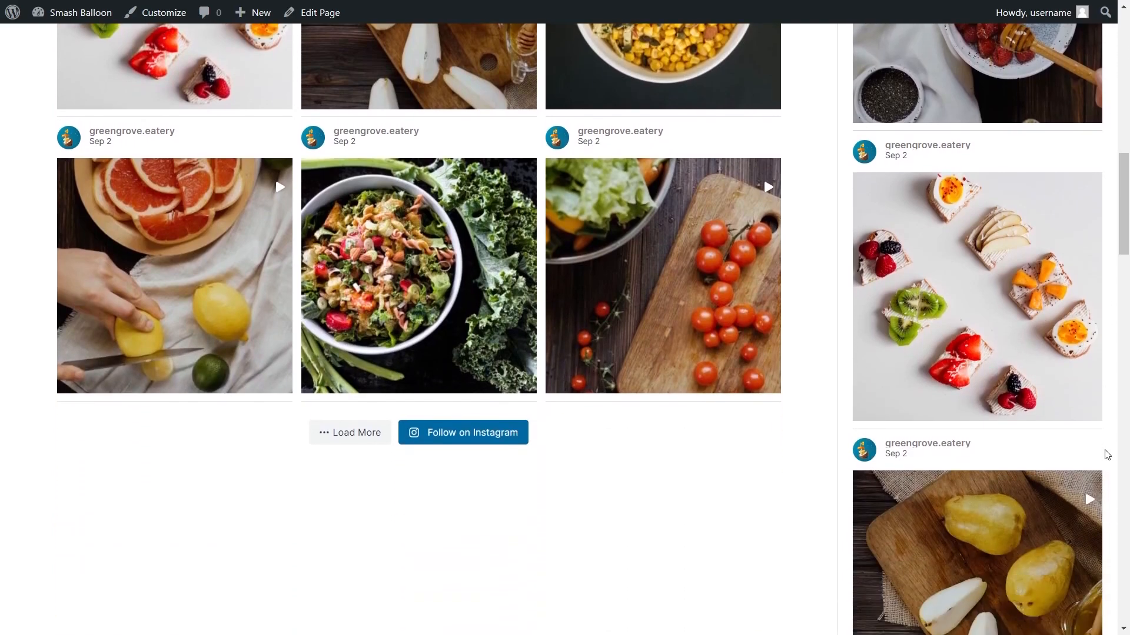
pyautogui.scroll(10, 1107, 454)
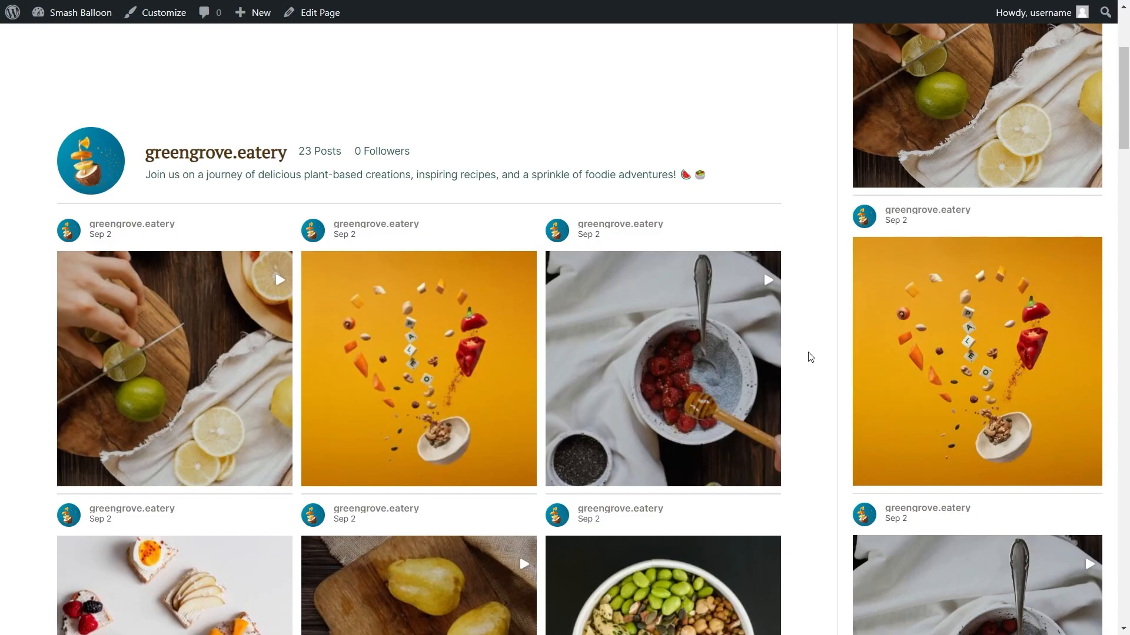
pyautogui.scroll(3, 810, 357)
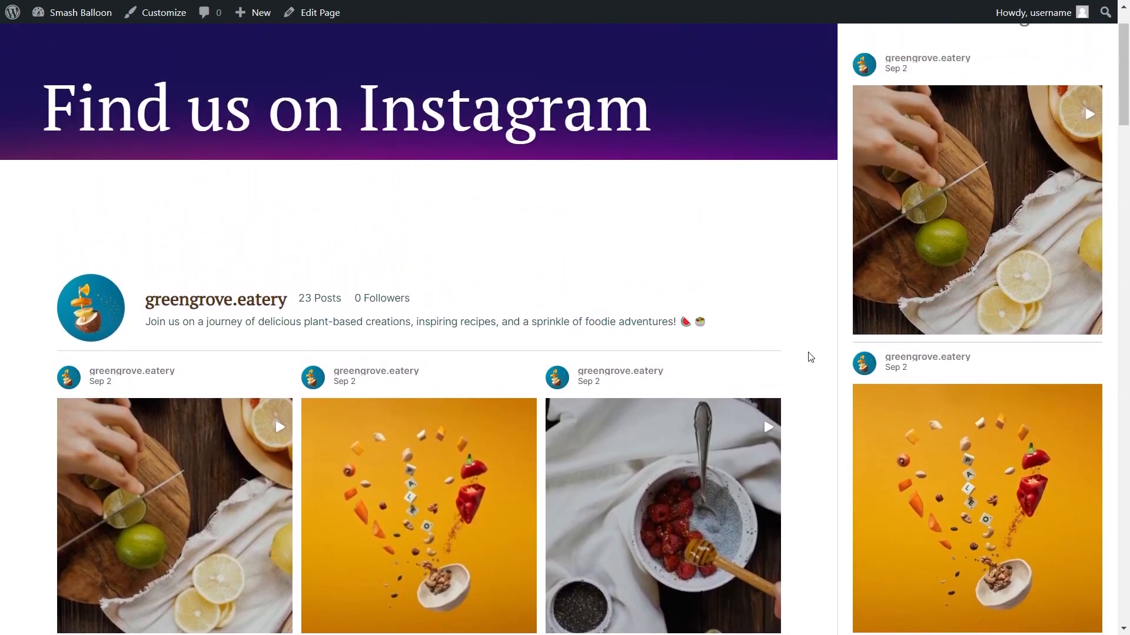